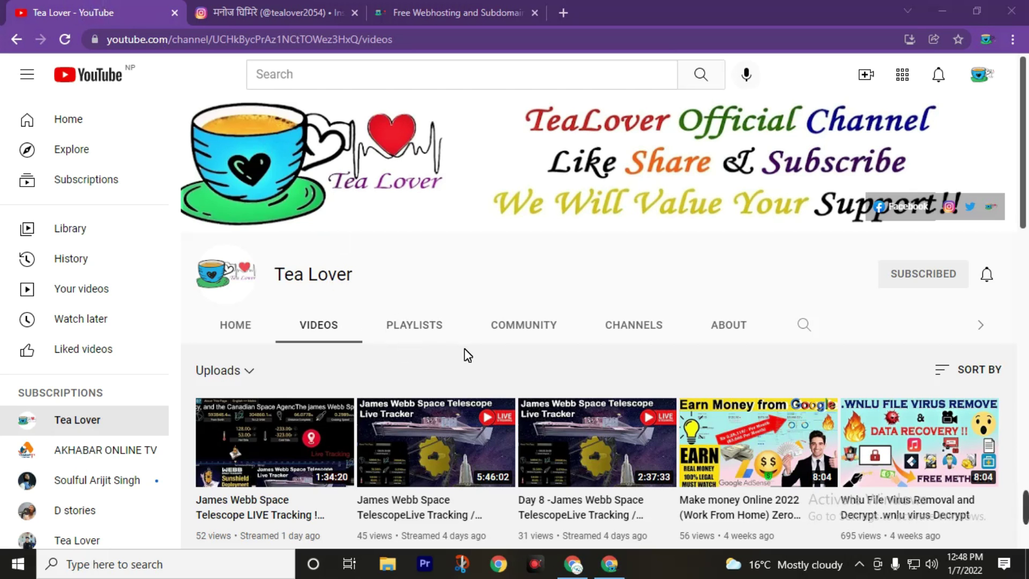
Step: Switch to the AeonFree Chrome window and browse tealovers.hstn.me's Preferences, Files, Databases and Domains tools
{"action": "scroll", "coordinate": [467, 355], "scroll_direction": "down", "scroll_amount": 5}
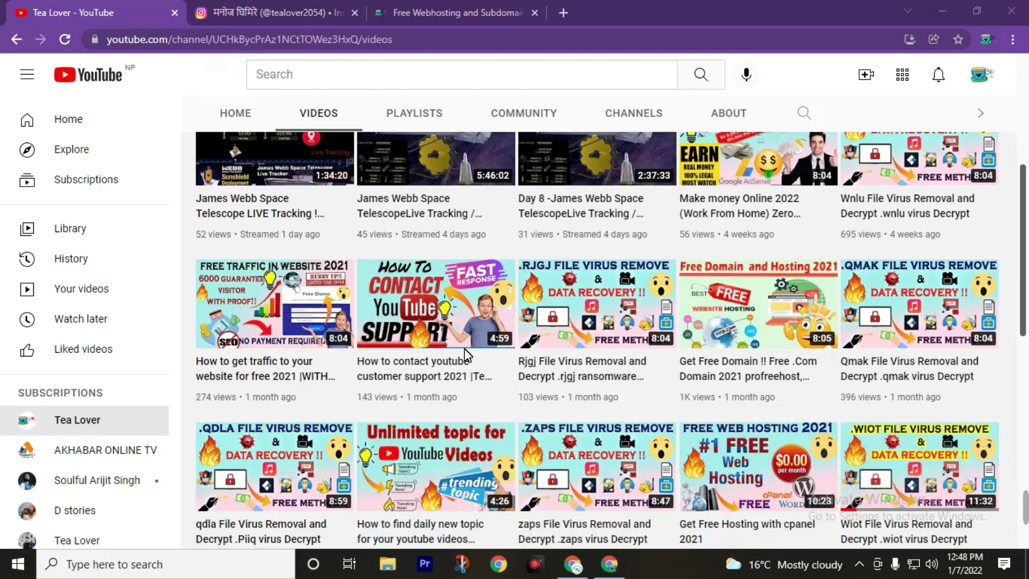
{"action": "mouse_move", "coordinate": [464, 348]}
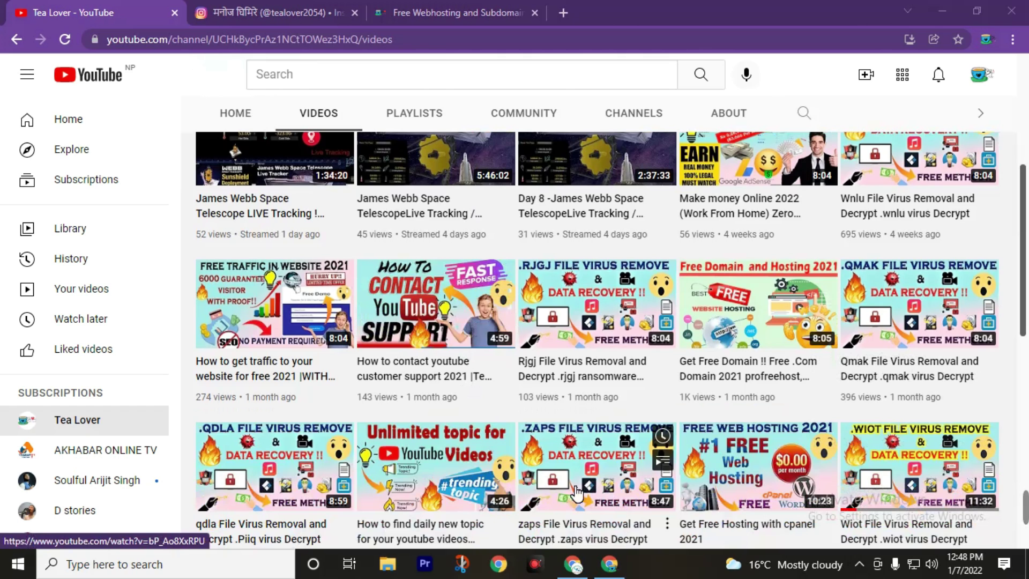
{"action": "key", "text": "alt+Tab"}
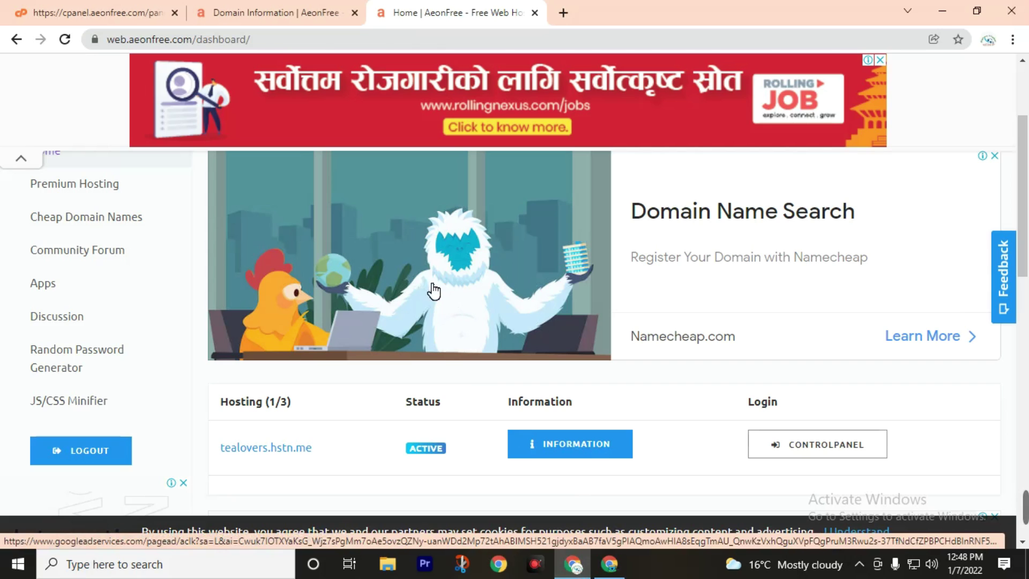
{"action": "key", "text": "ctrl+1"}
{"action": "scroll", "coordinate": [341, 365], "scroll_direction": "down", "scroll_amount": 8}
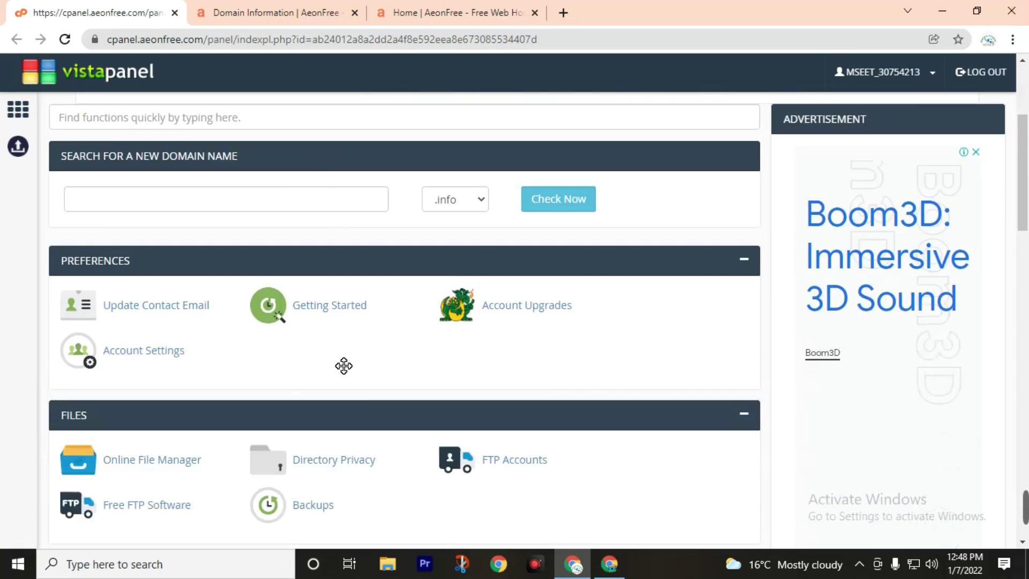
{"action": "scroll", "coordinate": [320, 292], "scroll_direction": "up", "scroll_amount": 7}
{"action": "scroll", "coordinate": [334, 348], "scroll_direction": "down", "scroll_amount": 4}
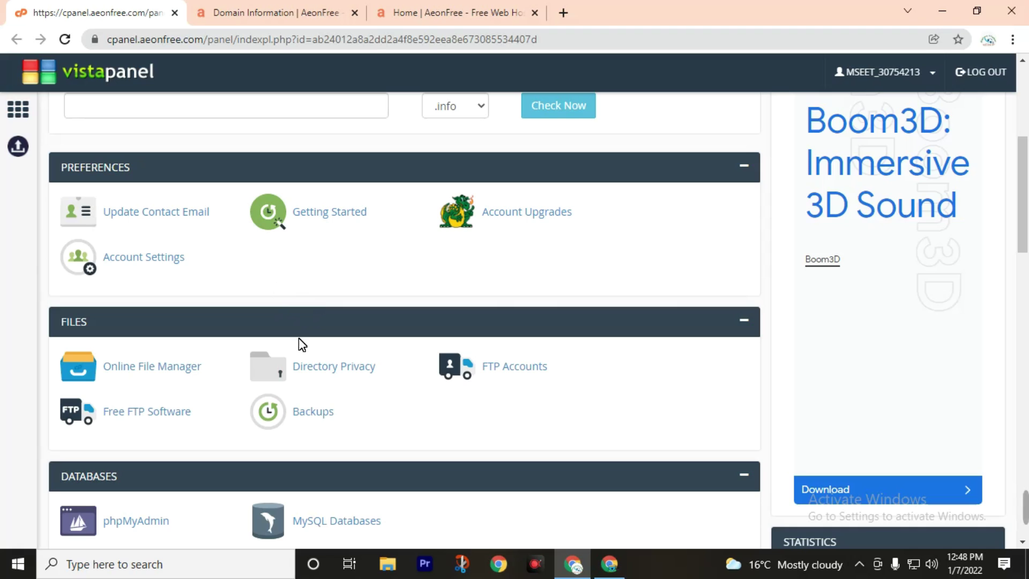
{"action": "scroll", "coordinate": [315, 362], "scroll_direction": "down", "scroll_amount": 1}
{"action": "scroll", "coordinate": [315, 362], "scroll_direction": "down", "scroll_amount": 5}
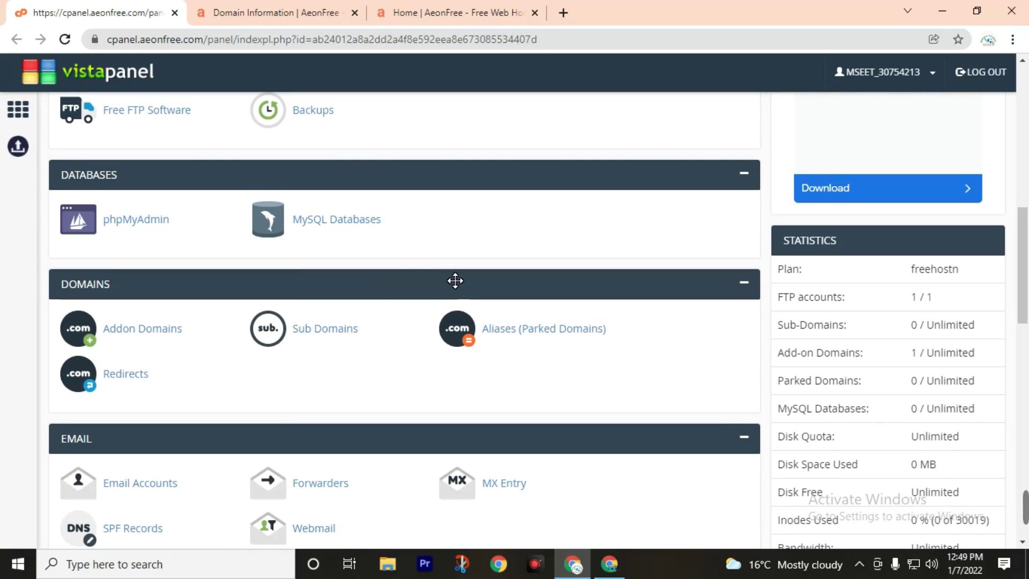
{"action": "scroll", "coordinate": [395, 400], "scroll_direction": "up", "scroll_amount": 6}
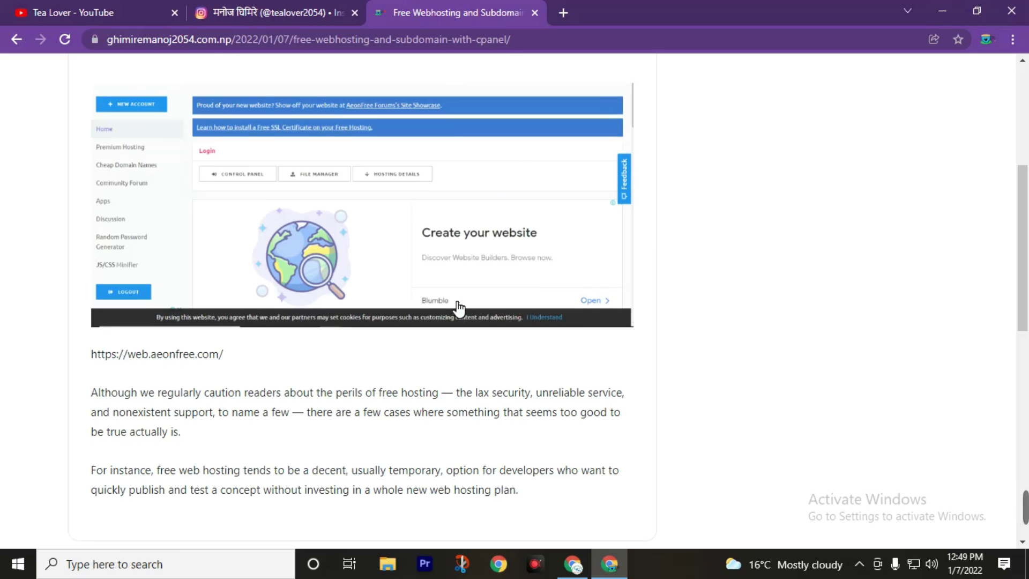
Step: Open the blog post 'Free Webhosting and Subdomain with cpanel' and follow its web.aeonfree.com link
{"action": "scroll", "coordinate": [457, 305], "scroll_direction": "up", "scroll_amount": 5}
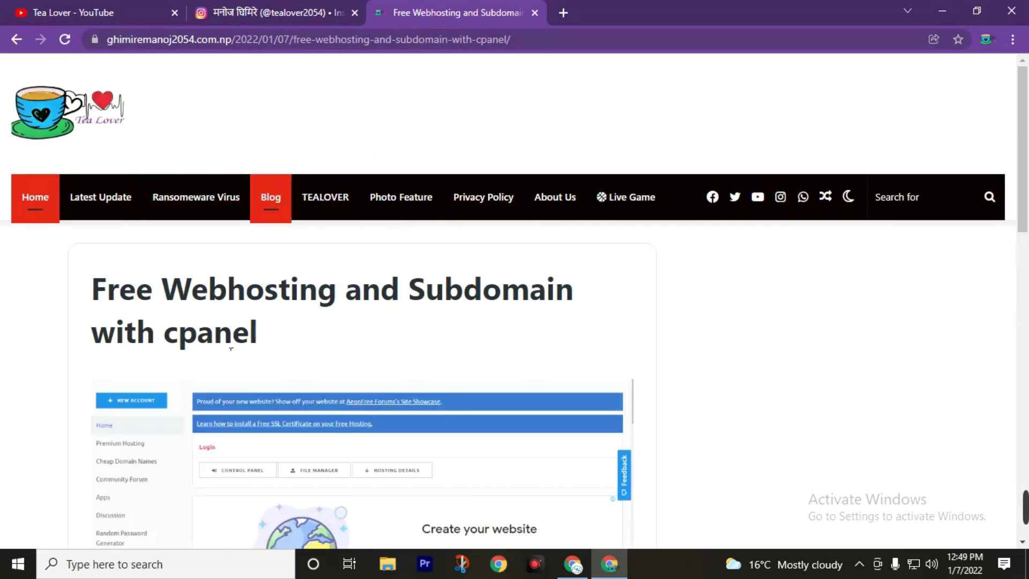
{"action": "left_click", "coordinate": [277, 208]}
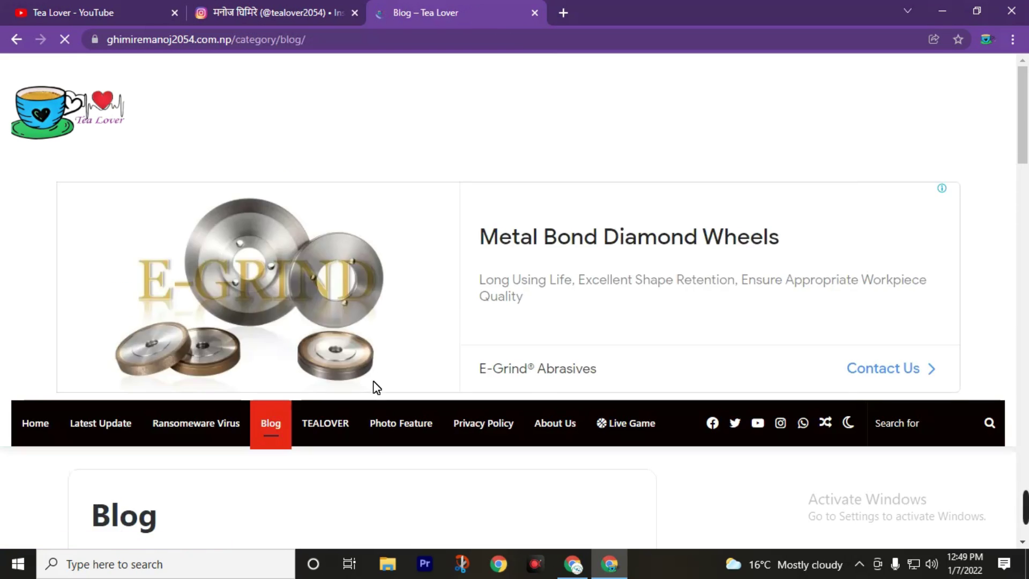
{"action": "scroll", "coordinate": [372, 375], "scroll_direction": "down", "scroll_amount": 5}
{"action": "left_click", "coordinate": [398, 341]}
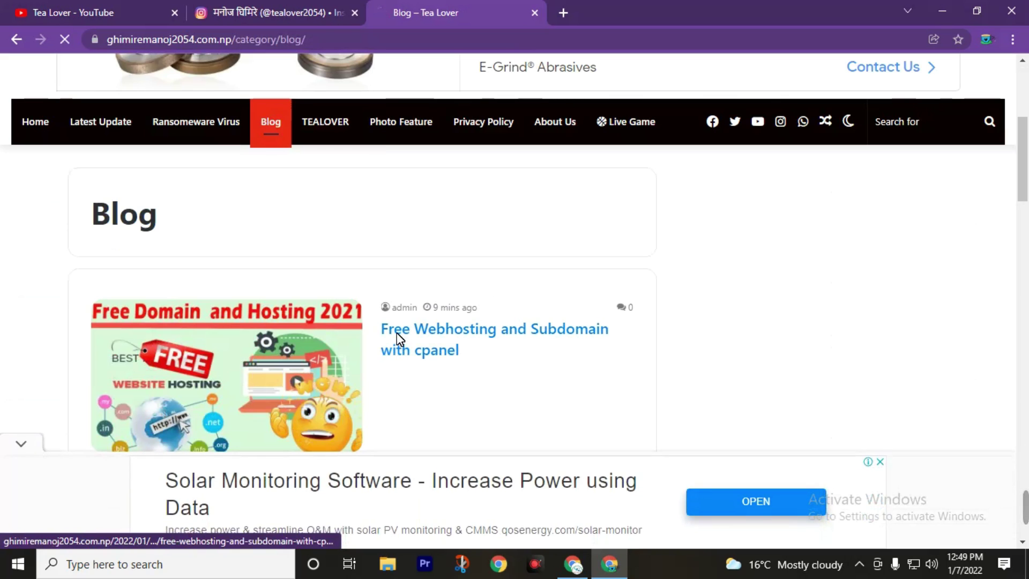
{"action": "scroll", "coordinate": [396, 337], "scroll_direction": "down", "scroll_amount": 7}
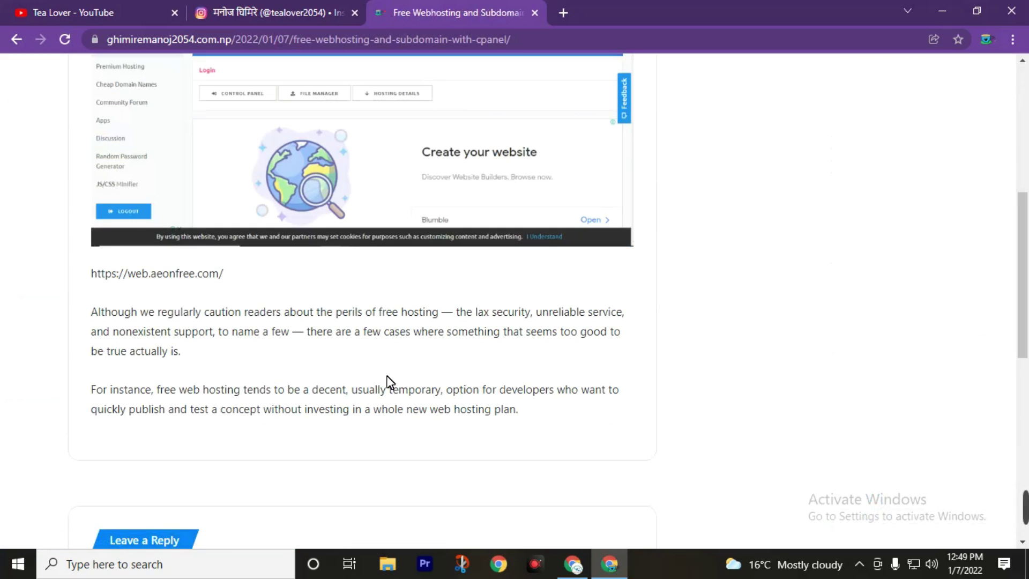
{"action": "scroll", "coordinate": [375, 343], "scroll_direction": "up", "scroll_amount": 3}
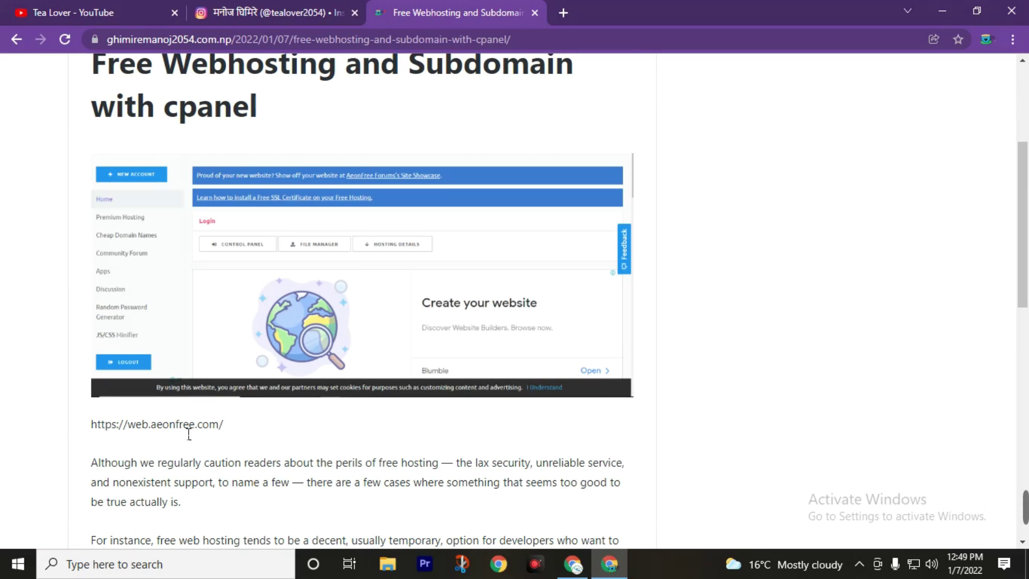
{"action": "left_click", "coordinate": [328, 323]}
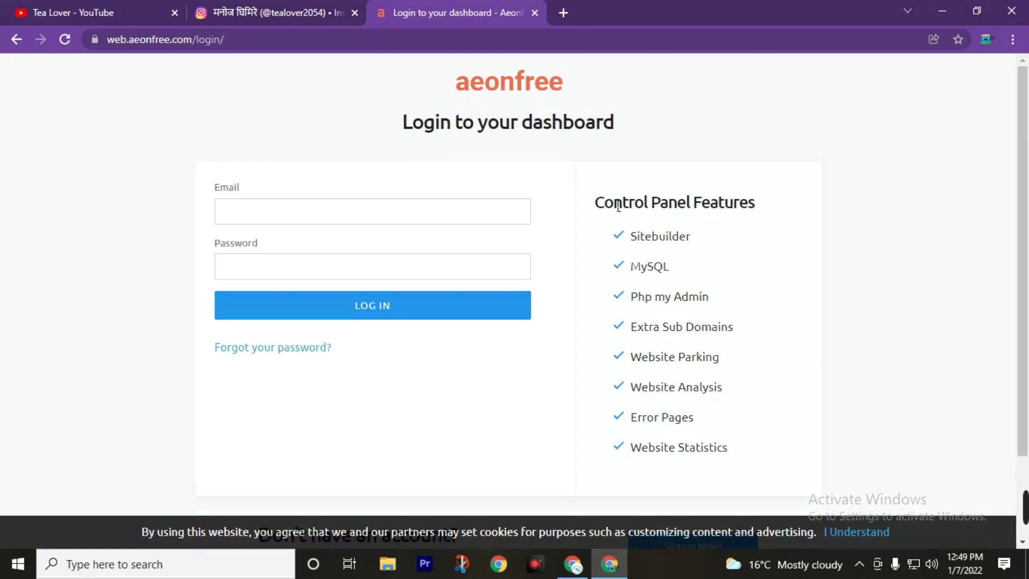
Step: Scroll the web.aeonfree.com login page down to its 'Don't have an account?' signup section
{"action": "scroll", "coordinate": [625, 431], "scroll_direction": "down", "scroll_amount": 2}
{"action": "scroll", "coordinate": [602, 410], "scroll_direction": "up", "scroll_amount": 1}
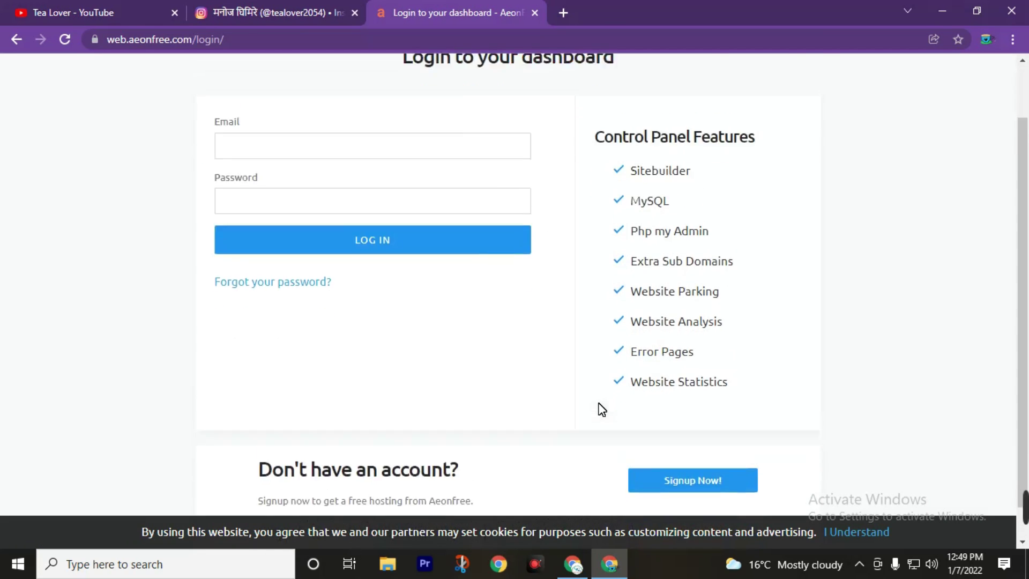
{"action": "scroll", "coordinate": [602, 410], "scroll_direction": "up", "scroll_amount": 1}
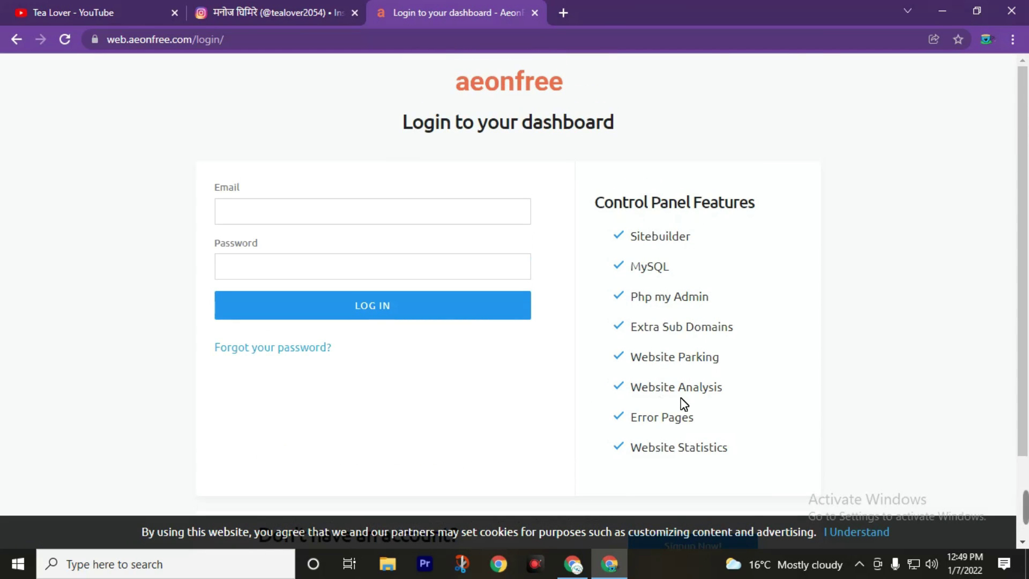
{"action": "scroll", "coordinate": [683, 404], "scroll_direction": "down", "scroll_amount": 2}
{"action": "scroll", "coordinate": [345, 348], "scroll_direction": "up", "scroll_amount": 2}
{"action": "scroll", "coordinate": [244, 321], "scroll_direction": "down", "scroll_amount": 2}
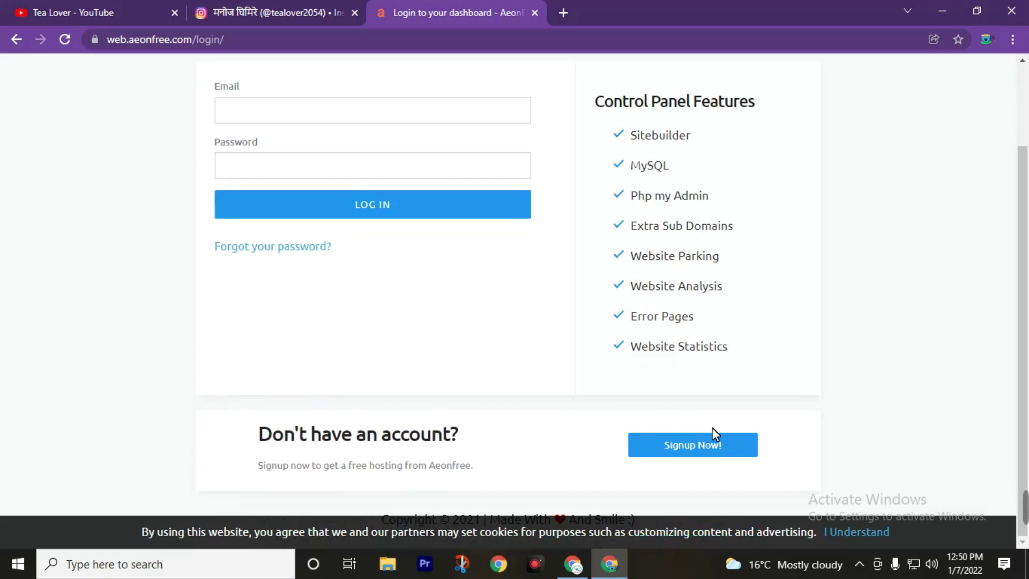
Step: Complete the free hosting signup with the reCAPTCHA check and create the account
{"action": "left_click", "coordinate": [712, 452]}
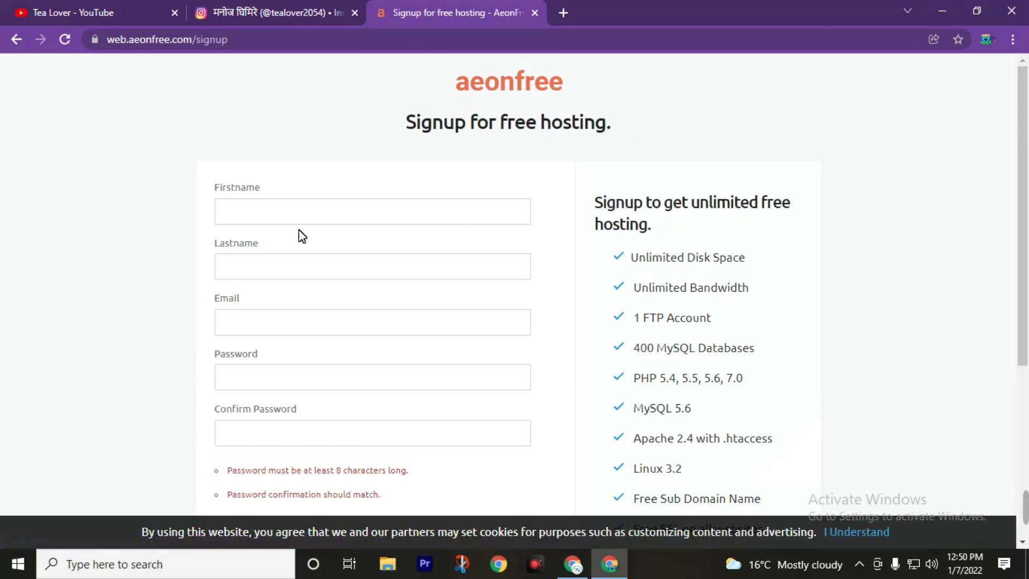
{"action": "scroll", "coordinate": [299, 235], "scroll_direction": "down", "scroll_amount": 4}
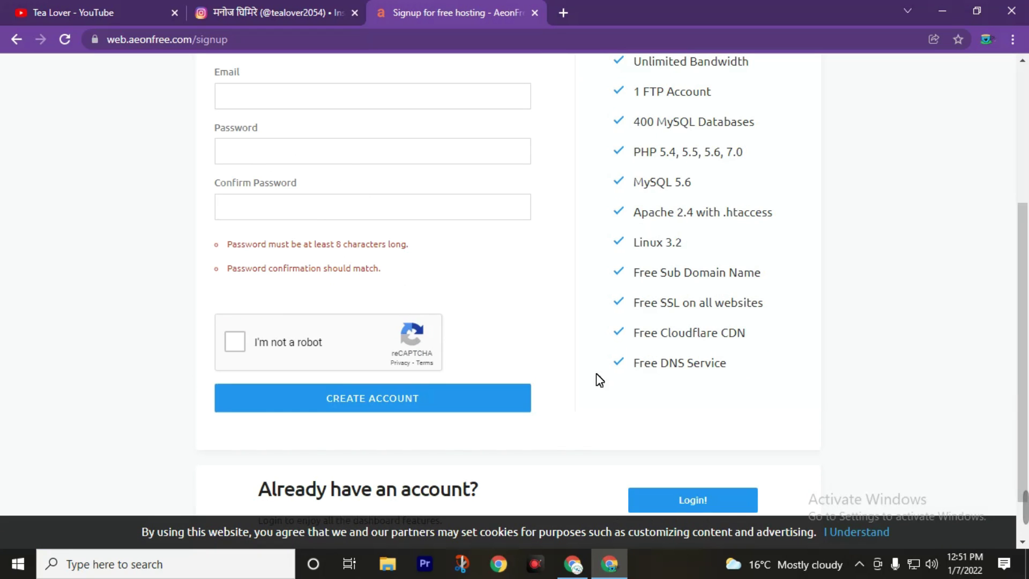
{"action": "left_click", "coordinate": [234, 341]}
{"action": "left_click", "coordinate": [373, 411]}
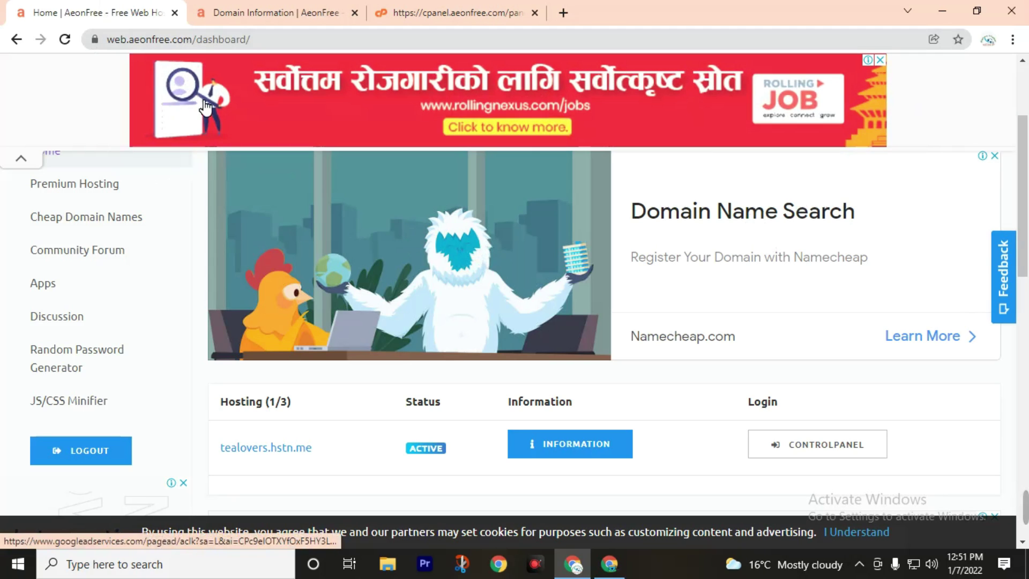
{"action": "scroll", "coordinate": [202, 268], "scroll_direction": "up", "scroll_amount": 3}
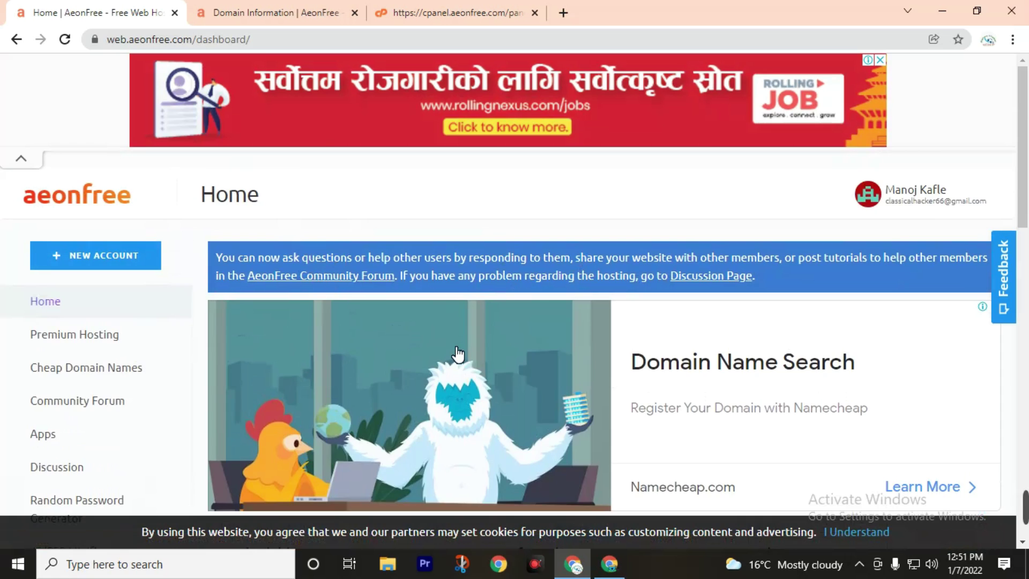
{"action": "scroll", "coordinate": [458, 356], "scroll_direction": "down", "scroll_amount": 5}
{"action": "scroll", "coordinate": [457, 372], "scroll_direction": "up", "scroll_amount": 5}
{"action": "scroll", "coordinate": [377, 364], "scroll_direction": "down", "scroll_amount": 4}
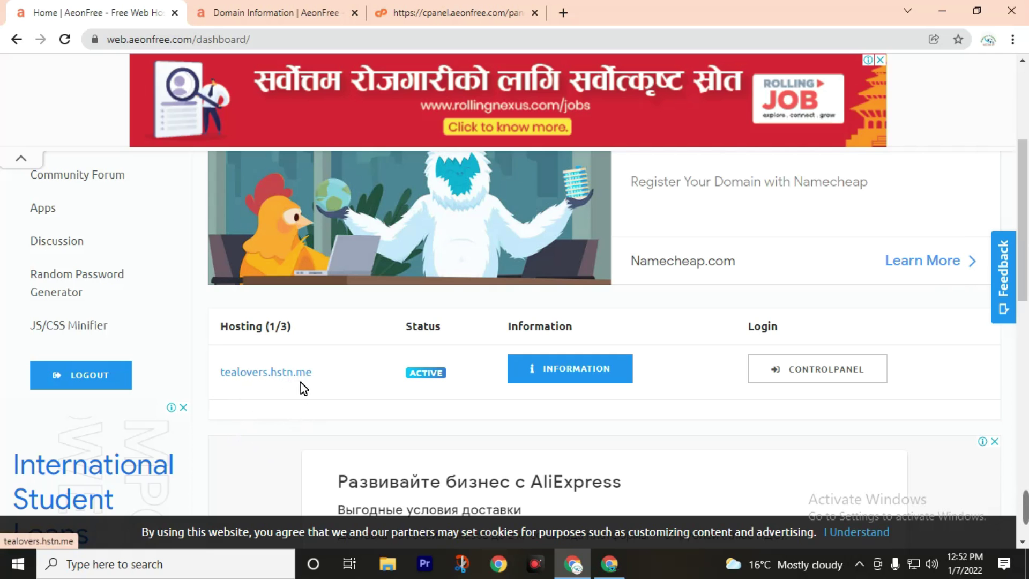
{"action": "scroll", "coordinate": [375, 429], "scroll_direction": "up", "scroll_amount": 4}
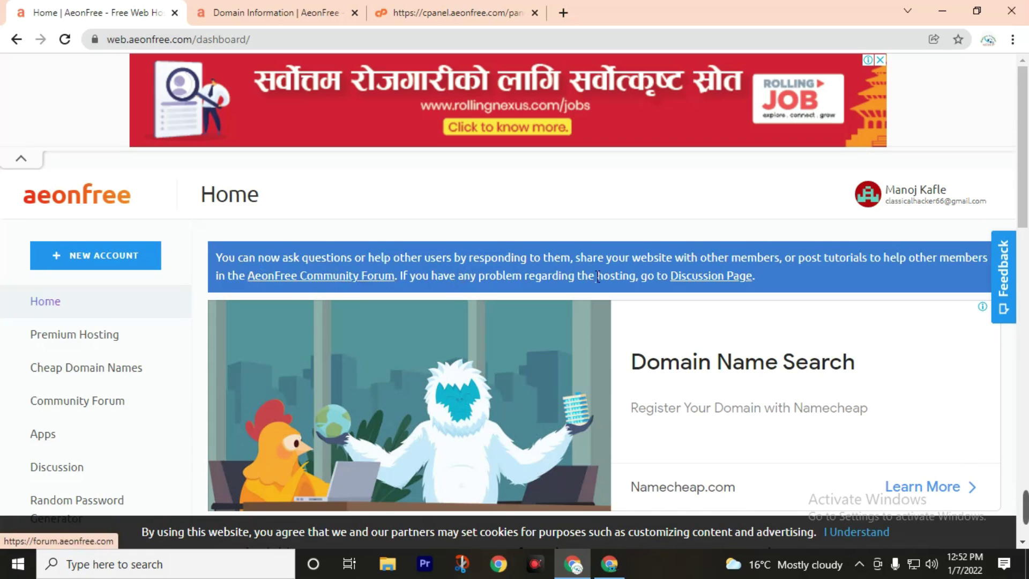
{"action": "scroll", "coordinate": [597, 275], "scroll_direction": "down", "scroll_amount": 5}
{"action": "scroll", "coordinate": [707, 298], "scroll_direction": "down", "scroll_amount": 1}
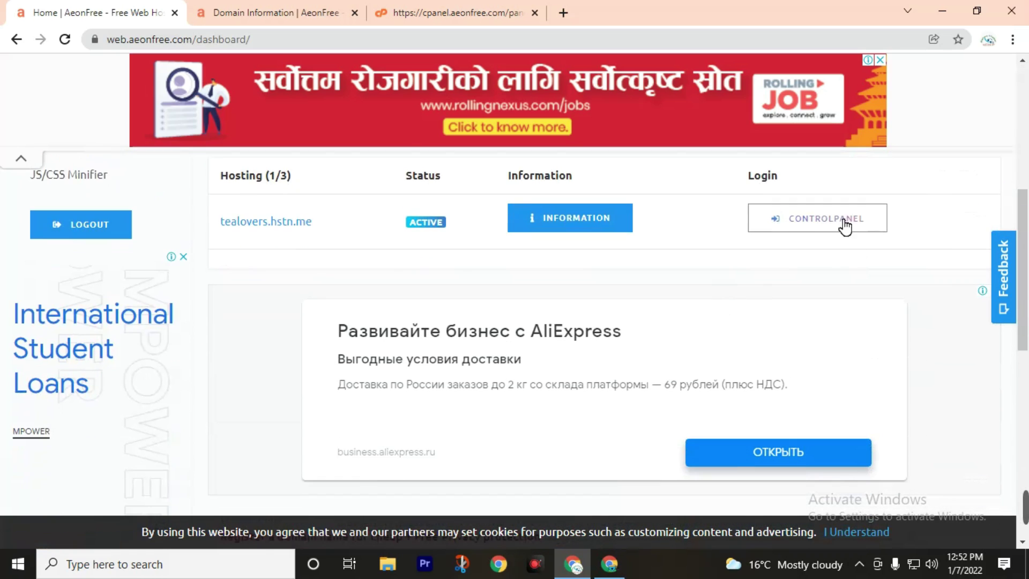
{"action": "scroll", "coordinate": [303, 403], "scroll_direction": "up", "scroll_amount": 7}
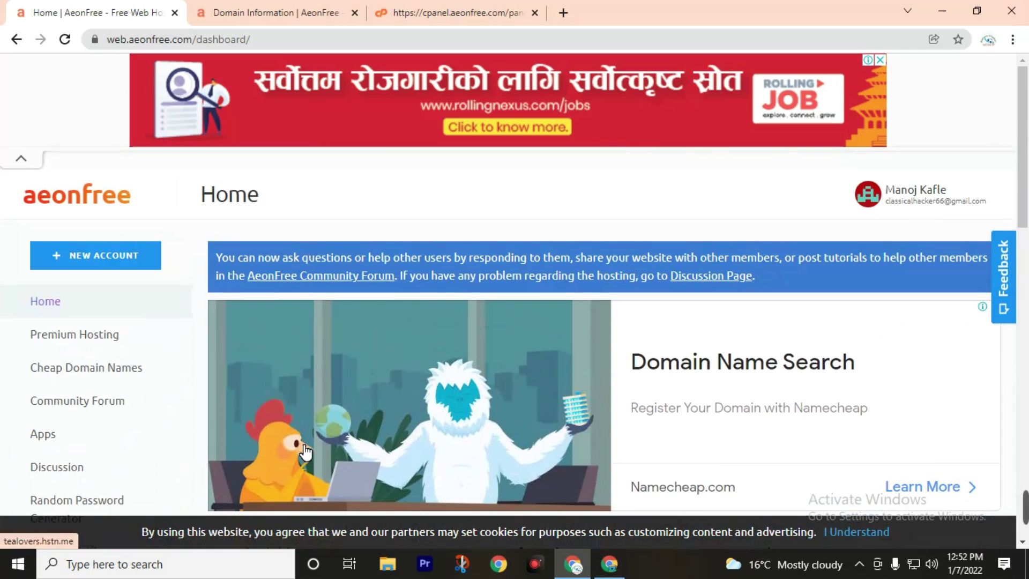
{"action": "scroll", "coordinate": [204, 340], "scroll_direction": "down", "scroll_amount": 7}
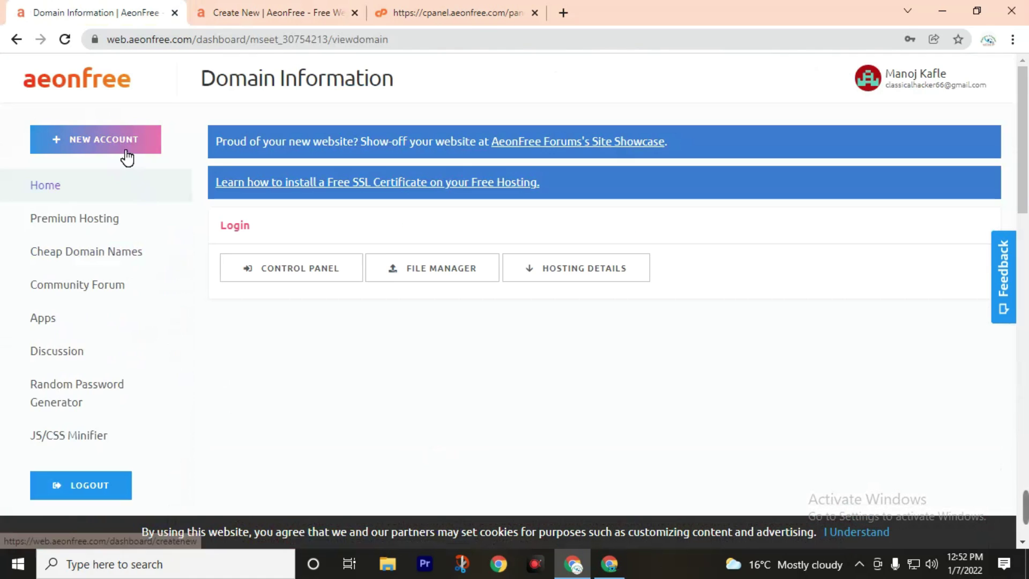
Step: Start a new hosting account and choose .ZYA.ME as the free subdomain ending
{"action": "left_click", "coordinate": [127, 146]}
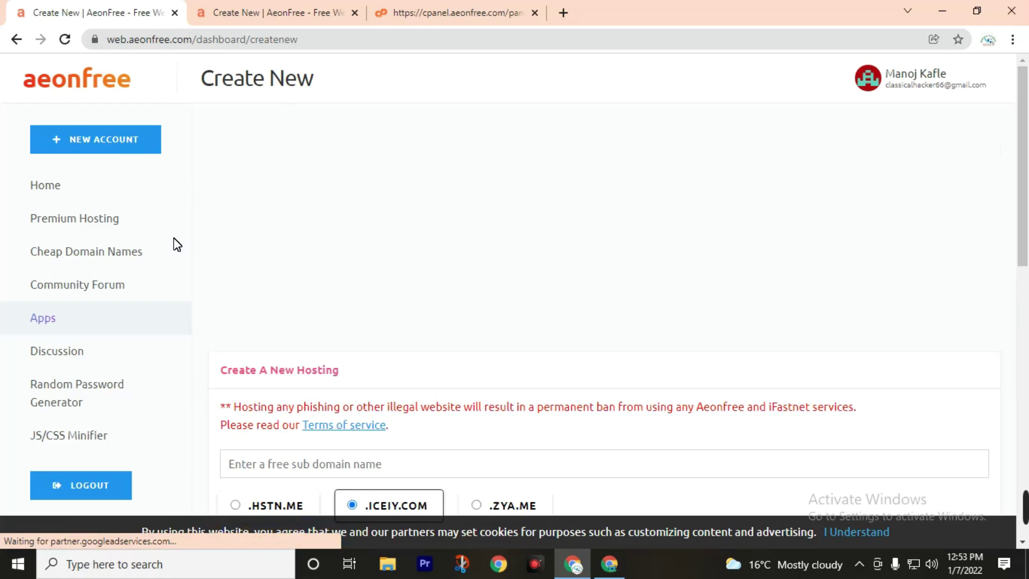
{"action": "scroll", "coordinate": [177, 244], "scroll_direction": "down", "scroll_amount": 5}
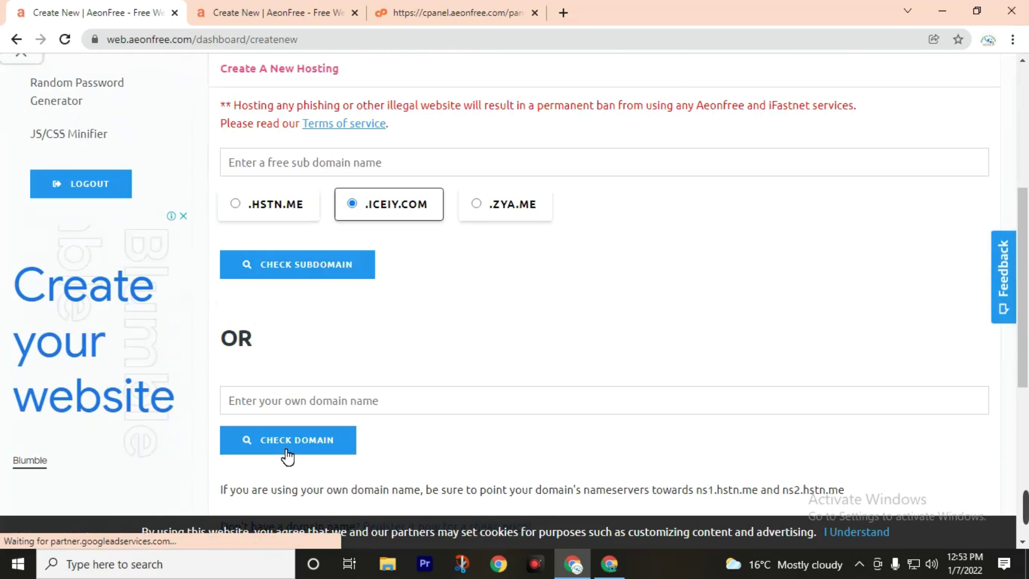
{"action": "left_click", "coordinate": [250, 212]}
{"action": "left_click", "coordinate": [505, 217]}
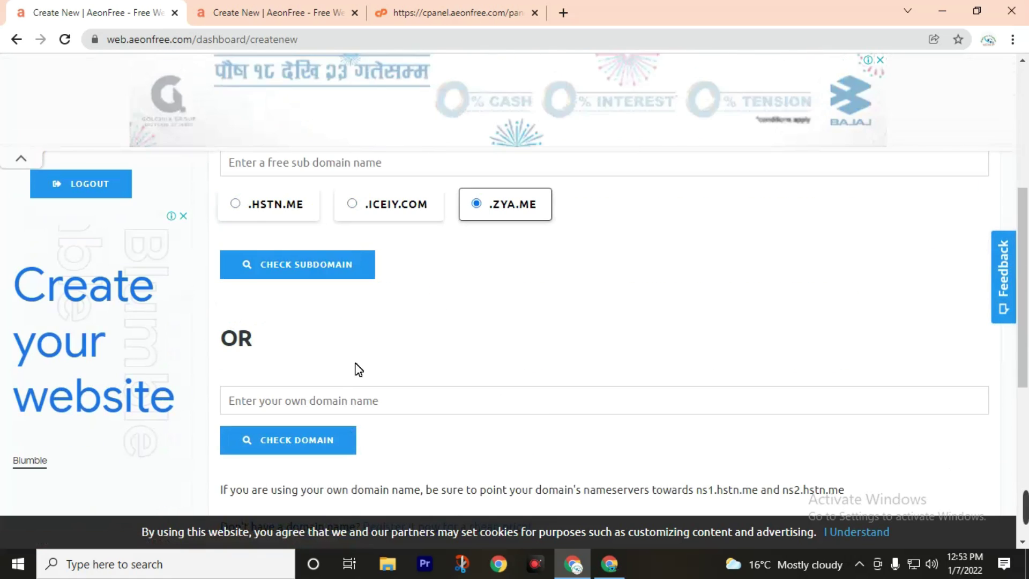
{"action": "left_click", "coordinate": [432, 398]}
{"action": "left_click", "coordinate": [523, 449]}
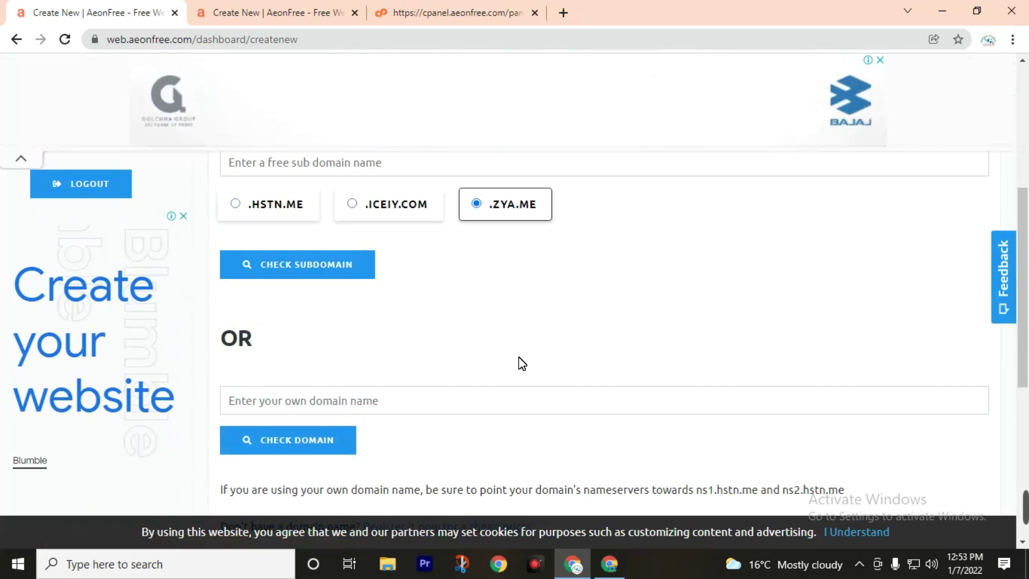
{"action": "scroll", "coordinate": [274, 410], "scroll_direction": "up", "scroll_amount": 5}
{"action": "scroll", "coordinate": [273, 410], "scroll_direction": "down", "scroll_amount": 3}
Step: Enter the subdomain name tealover and check that it is available
{"action": "left_click", "coordinate": [336, 279]}
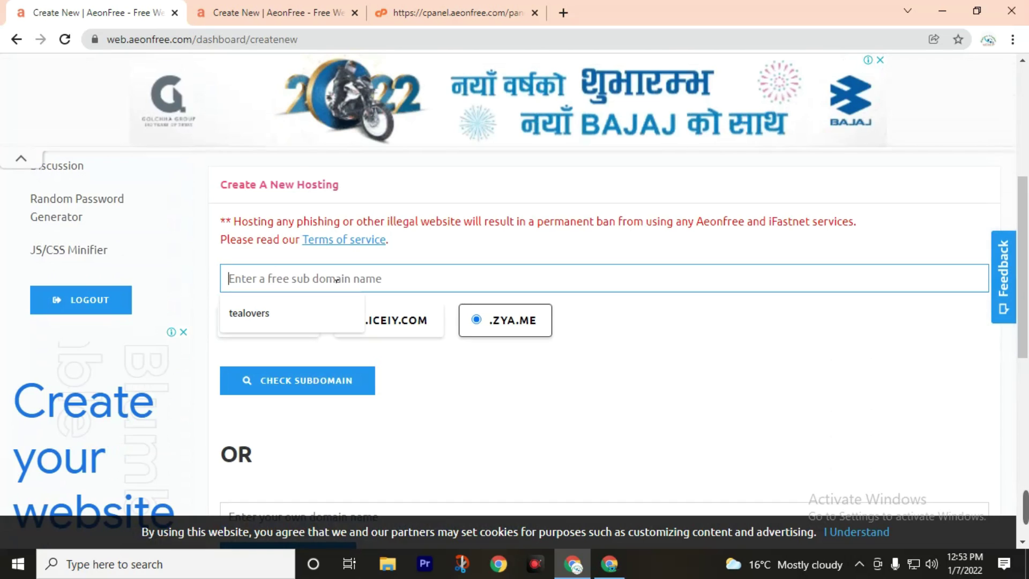
{"action": "type", "text": "tealover"}
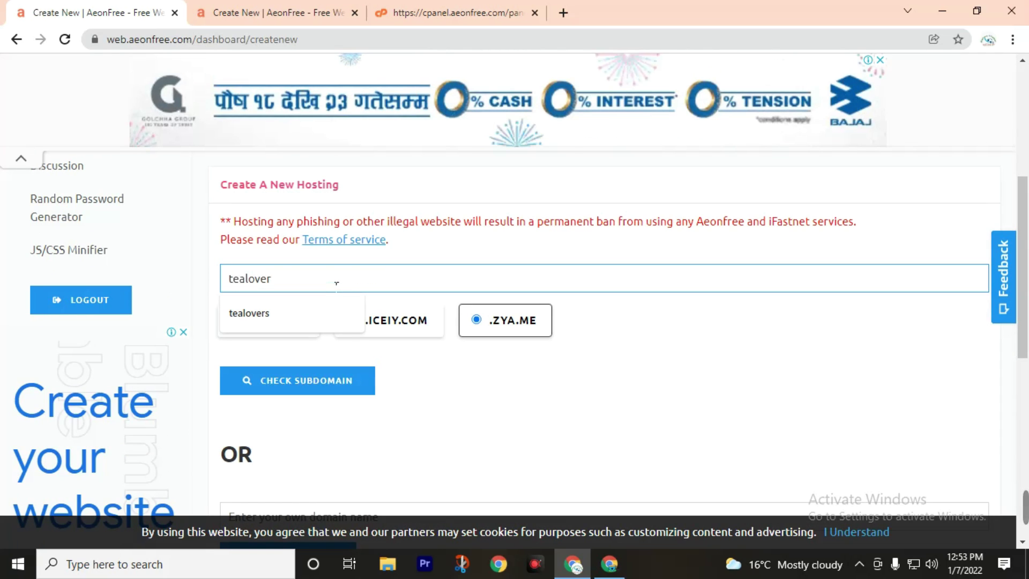
{"action": "left_click", "coordinate": [298, 390]}
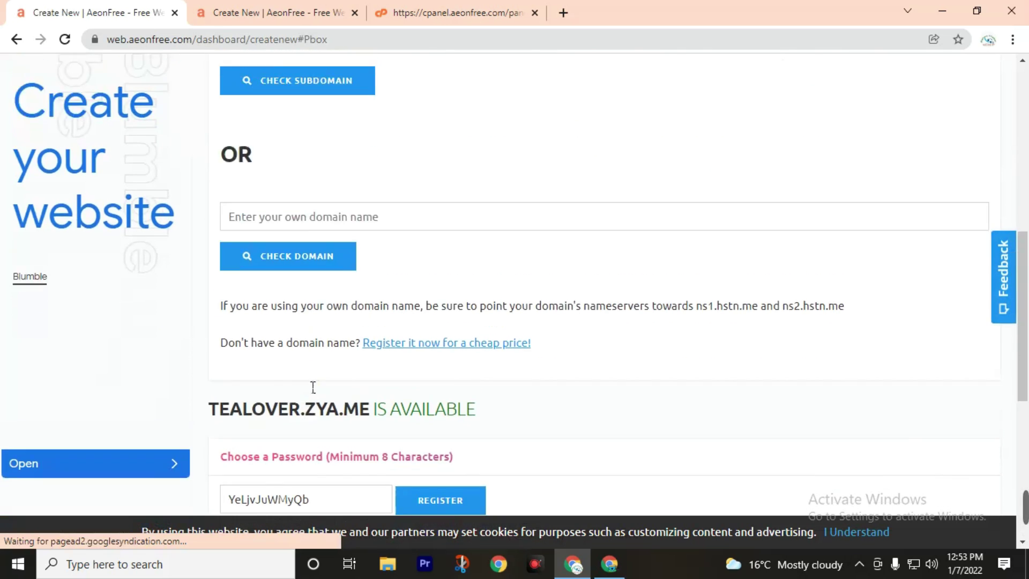
Step: Replace the generated password with a custom one and register tealover.zya.me
{"action": "scroll", "coordinate": [312, 387], "scroll_direction": "up", "scroll_amount": 4}
{"action": "scroll", "coordinate": [335, 343], "scroll_direction": "down", "scroll_amount": 5}
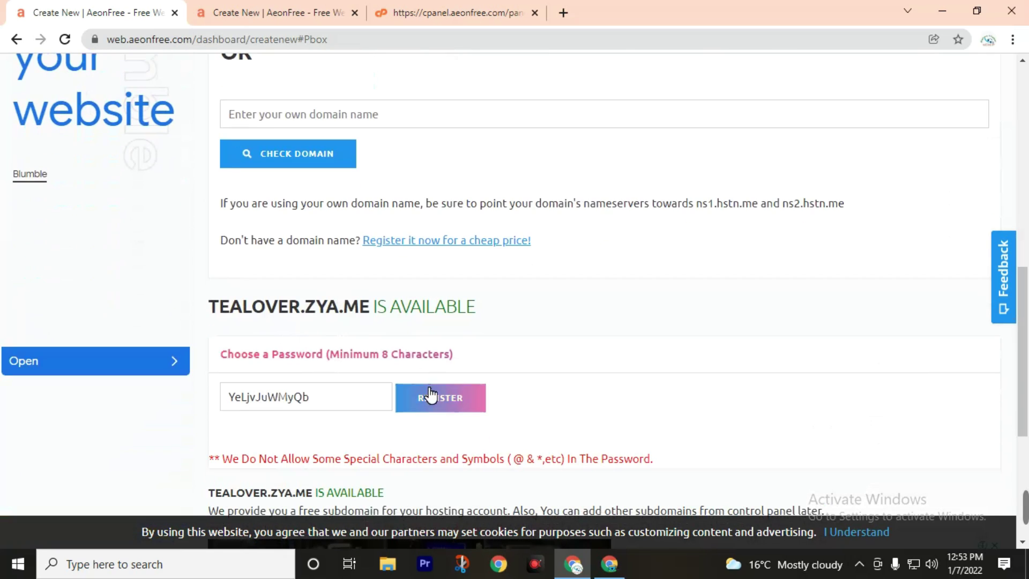
{"action": "double_click", "coordinate": [325, 407]}
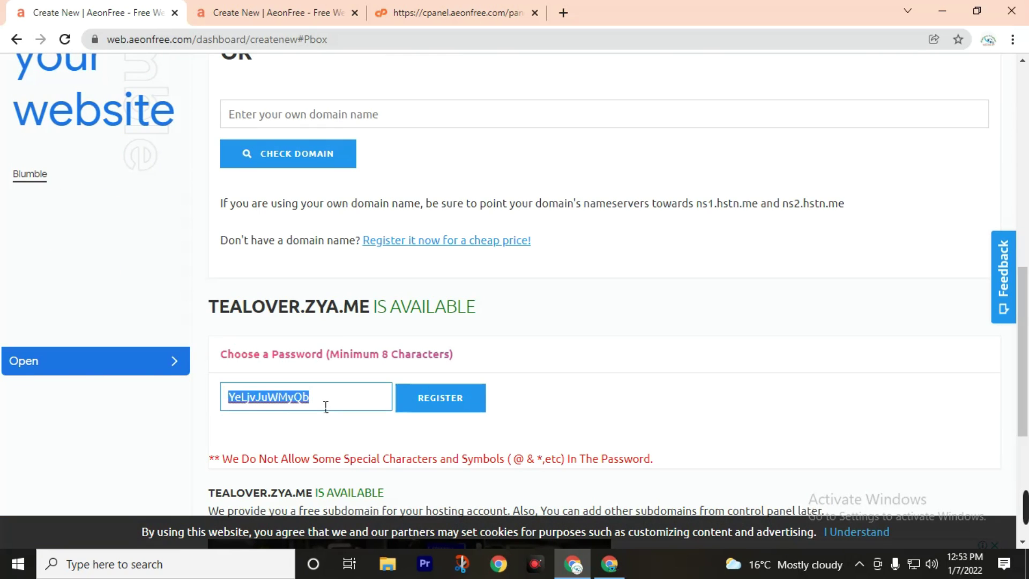
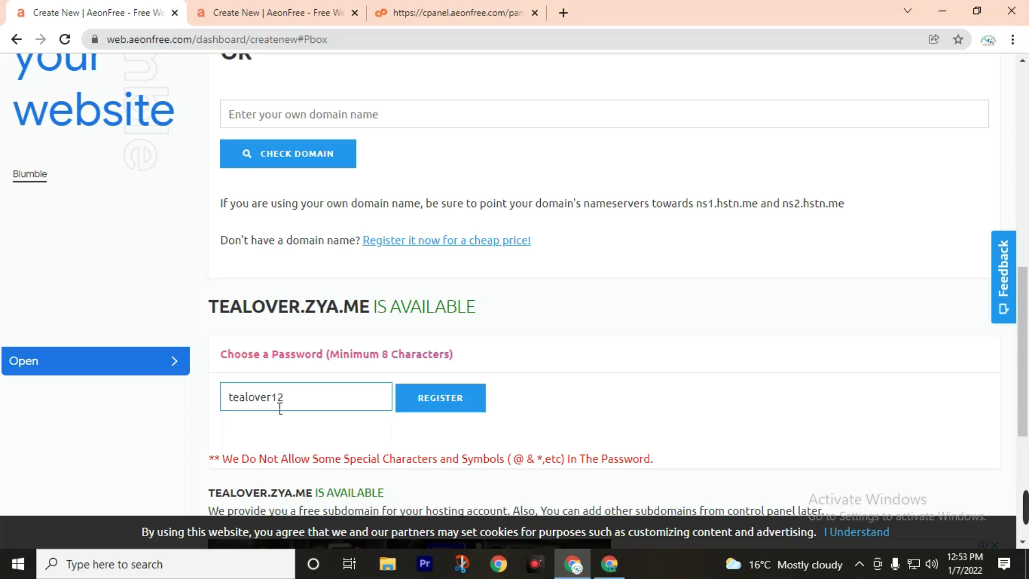
{"action": "left_click", "coordinate": [444, 405]}
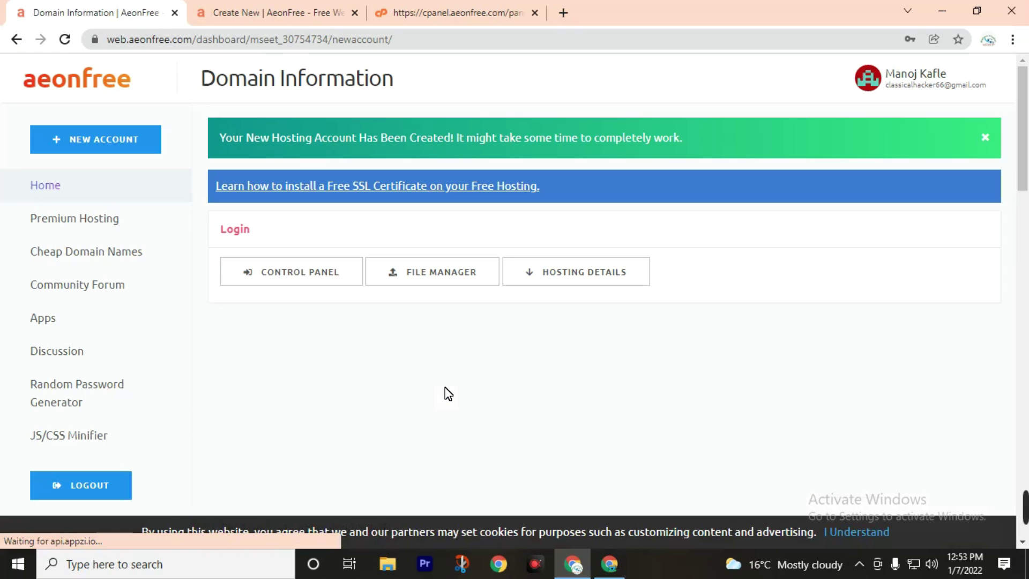
Step: Review tealover.zya.me's domain and FTP details, then go to its Control Panel
{"action": "scroll", "coordinate": [421, 397], "scroll_direction": "down", "scroll_amount": 8}
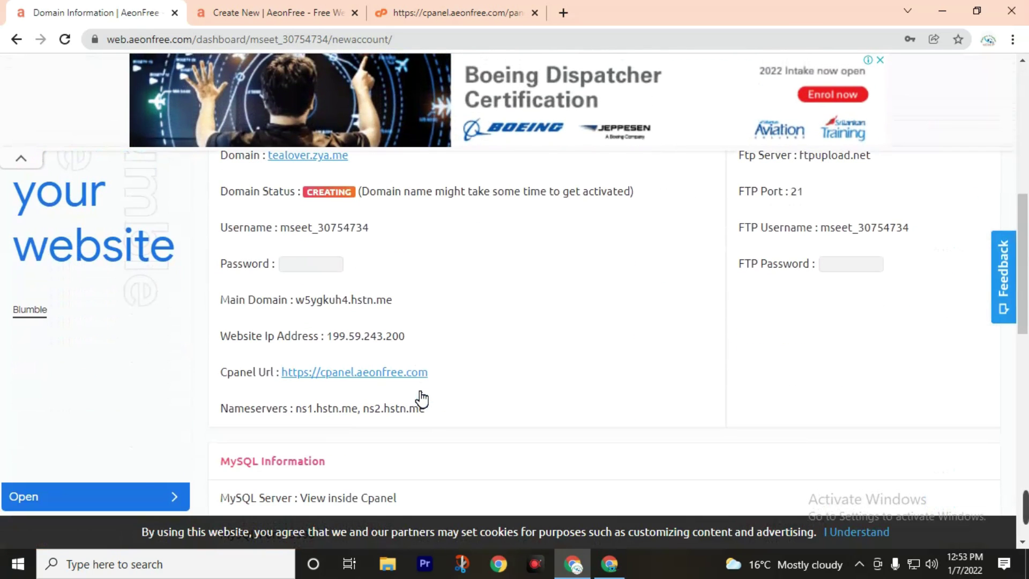
{"action": "scroll", "coordinate": [420, 397], "scroll_direction": "up", "scroll_amount": 8}
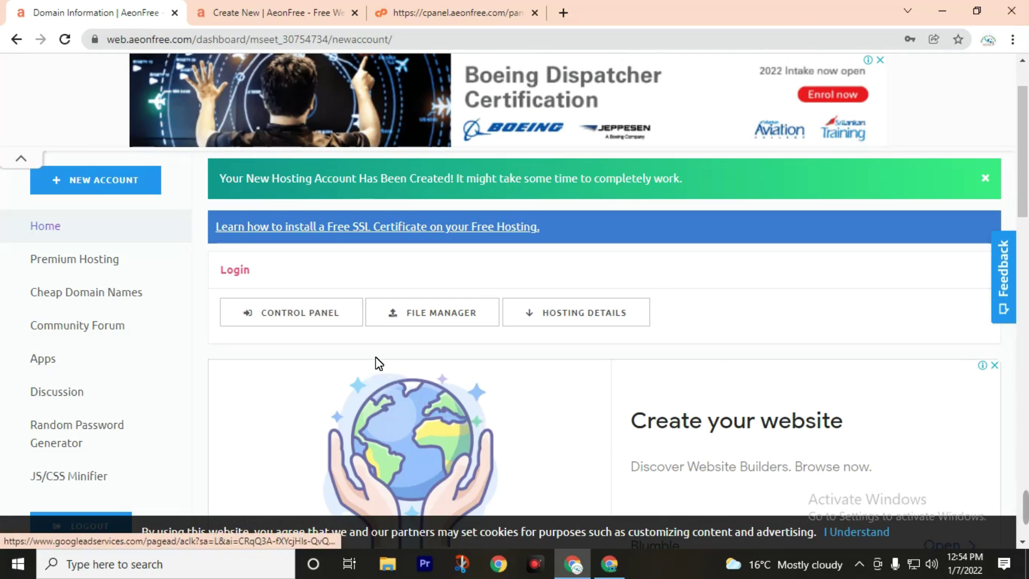
{"action": "left_click", "coordinate": [288, 318]}
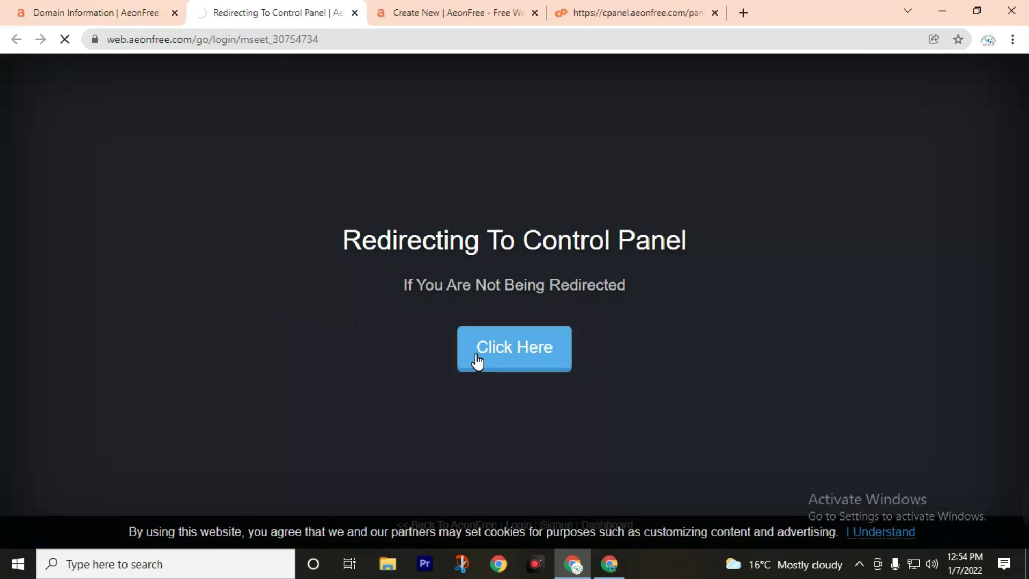
Step: Skip the redirect wait and approve service emails so vistapanel loads
{"action": "left_click", "coordinate": [495, 356]}
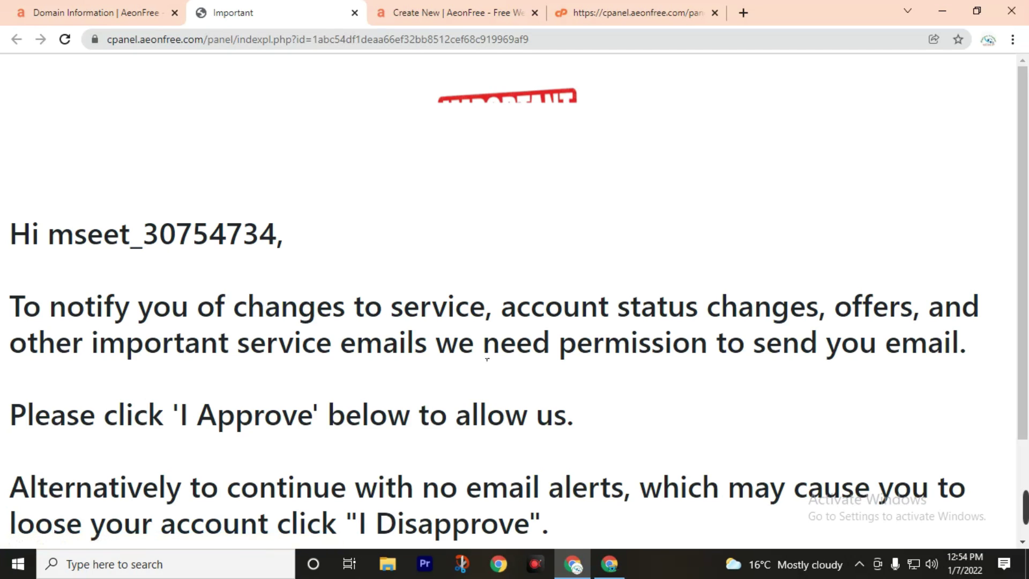
{"action": "scroll", "coordinate": [147, 327], "scroll_direction": "down", "scroll_amount": 2}
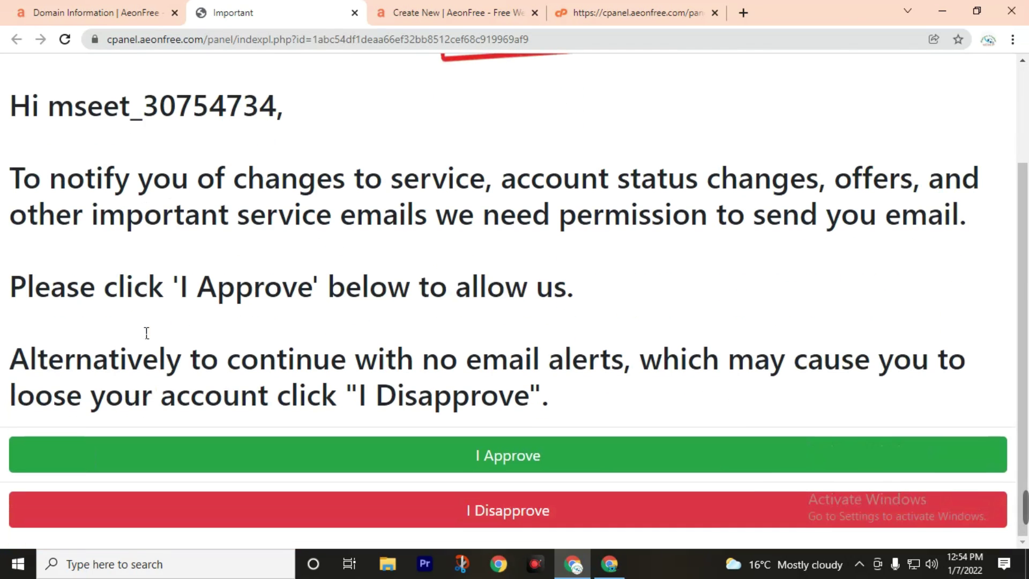
{"action": "left_click", "coordinate": [471, 453]}
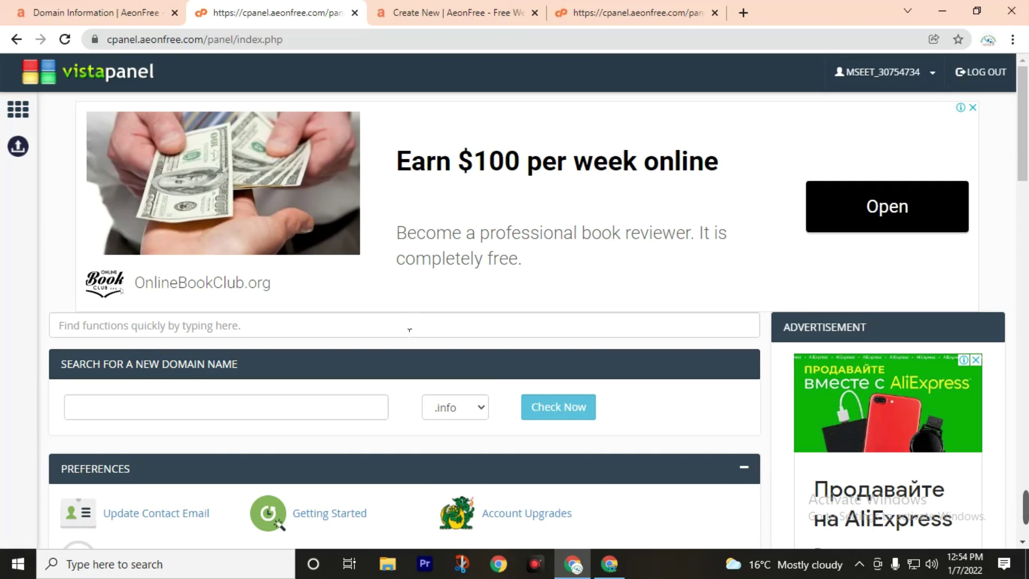
Step: Browse the vistapanel sections, then return to the tealover.zya.me Domain Information tab
{"action": "scroll", "coordinate": [410, 330], "scroll_direction": "down", "scroll_amount": 7}
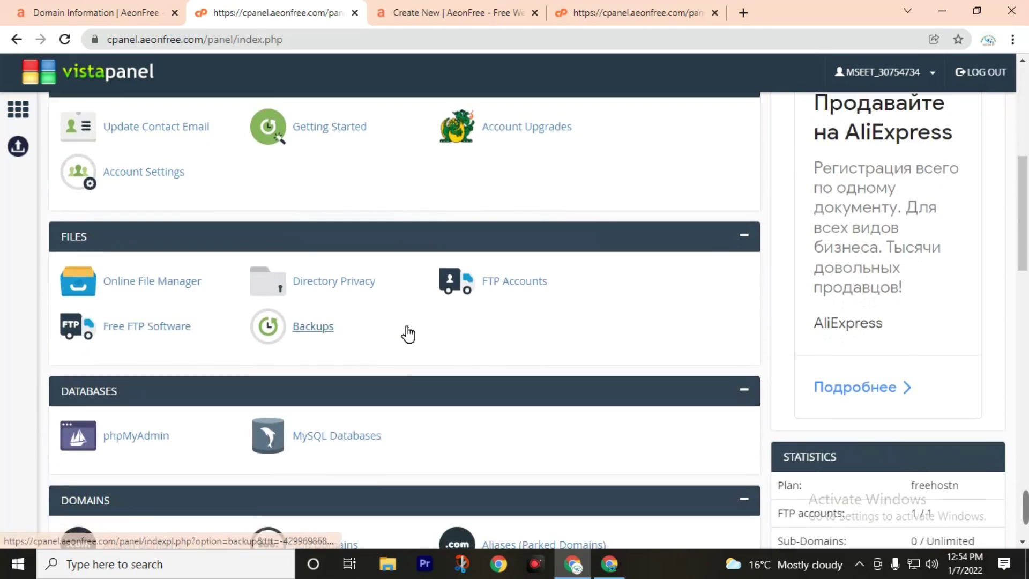
{"action": "scroll", "coordinate": [408, 334], "scroll_direction": "down", "scroll_amount": 10}
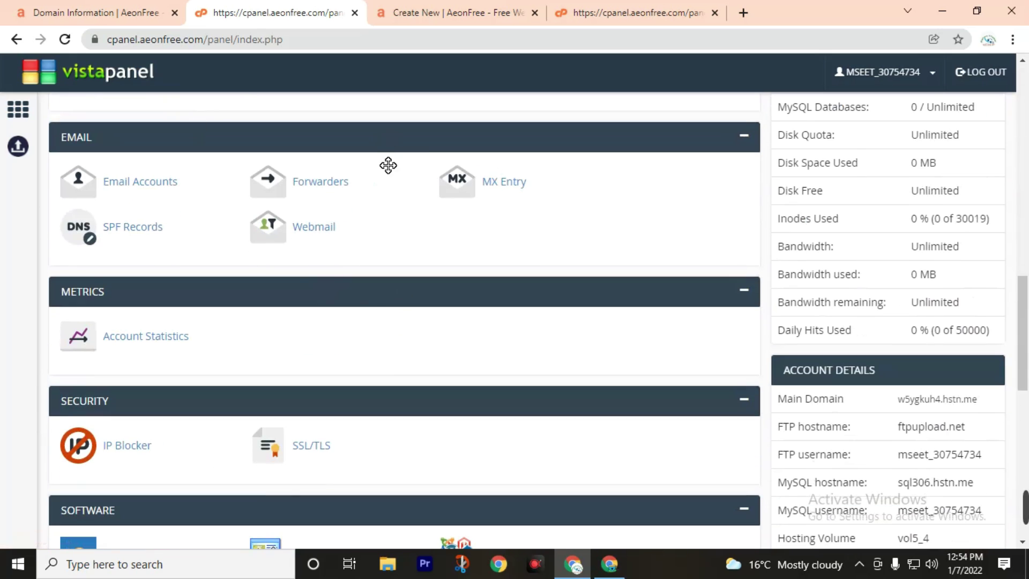
{"action": "scroll", "coordinate": [363, 310], "scroll_direction": "up", "scroll_amount": 17}
{"action": "scroll", "coordinate": [313, 285], "scroll_direction": "down", "scroll_amount": 3}
{"action": "scroll", "coordinate": [349, 391], "scroll_direction": "down", "scroll_amount": 2}
{"action": "scroll", "coordinate": [457, 397], "scroll_direction": "up", "scroll_amount": 2}
{"action": "scroll", "coordinate": [466, 407], "scroll_direction": "down", "scroll_amount": 10}
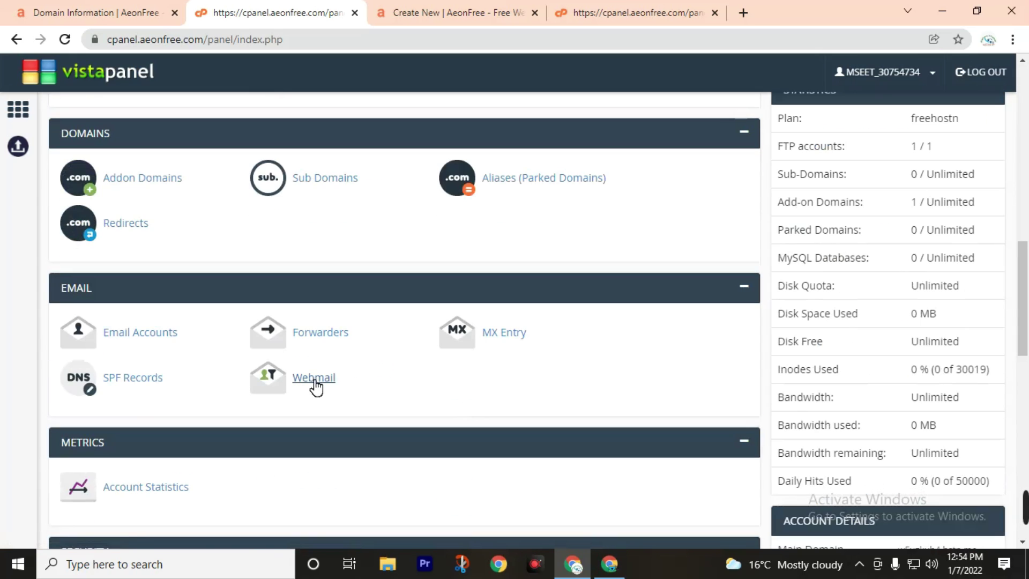
{"action": "scroll", "coordinate": [355, 322], "scroll_direction": "up", "scroll_amount": 12}
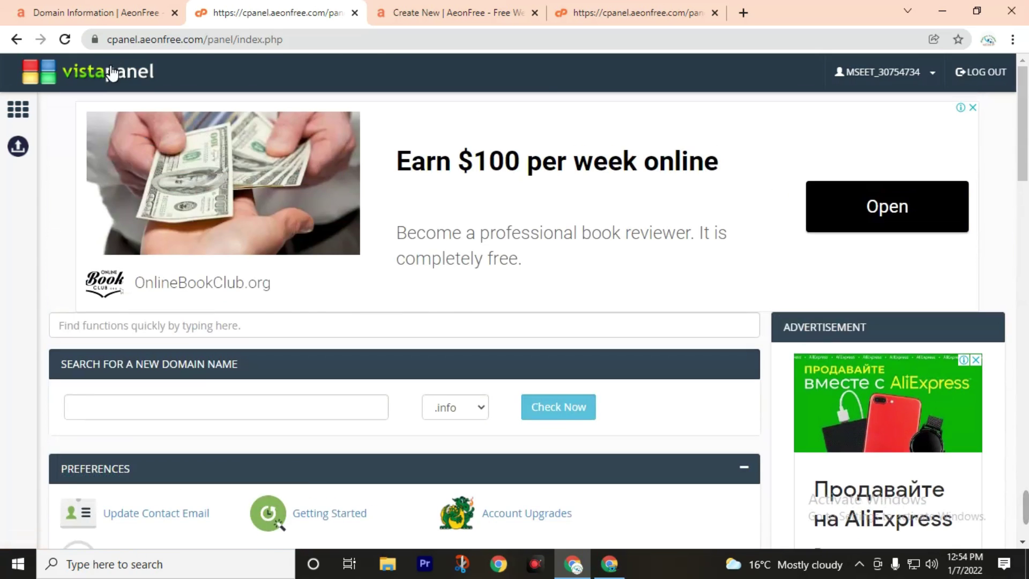
{"action": "left_click", "coordinate": [99, 14]}
{"action": "scroll", "coordinate": [346, 328], "scroll_direction": "down", "scroll_amount": 6}
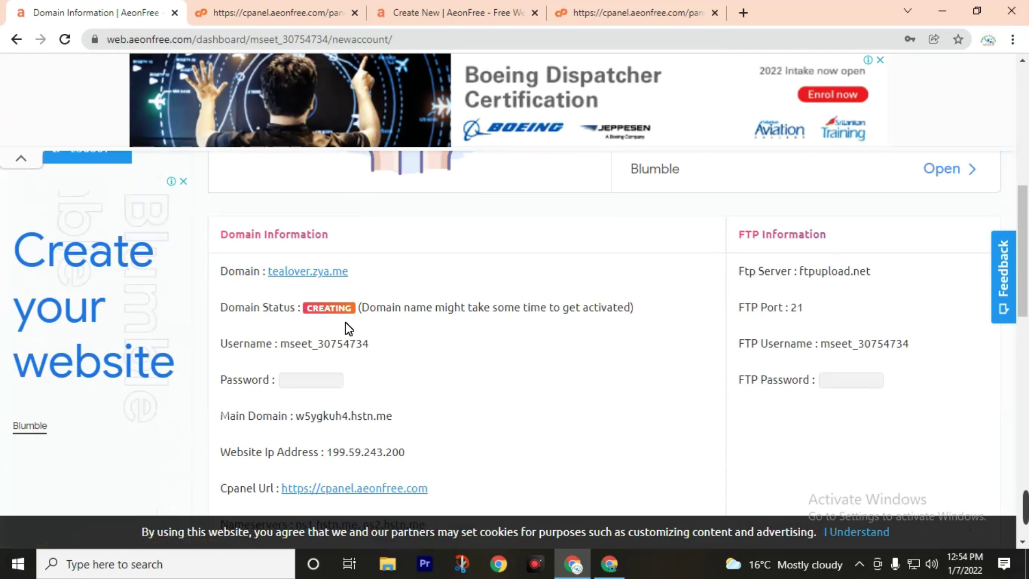
Step: Open the tealover.zya.me website from its Domain Information page
{"action": "left_click", "coordinate": [316, 280]}
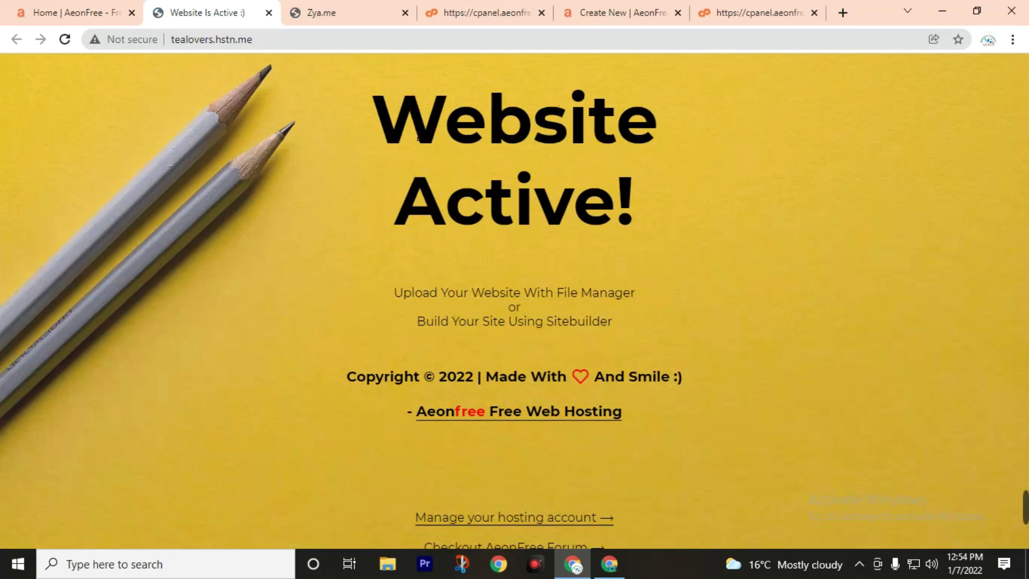
Step: Return to the cpanel.aeonfree.com tab and browse its sections from Files down to Support
{"action": "left_click", "coordinate": [496, 12]}
{"action": "scroll", "coordinate": [365, 375], "scroll_direction": "down", "scroll_amount": 8}
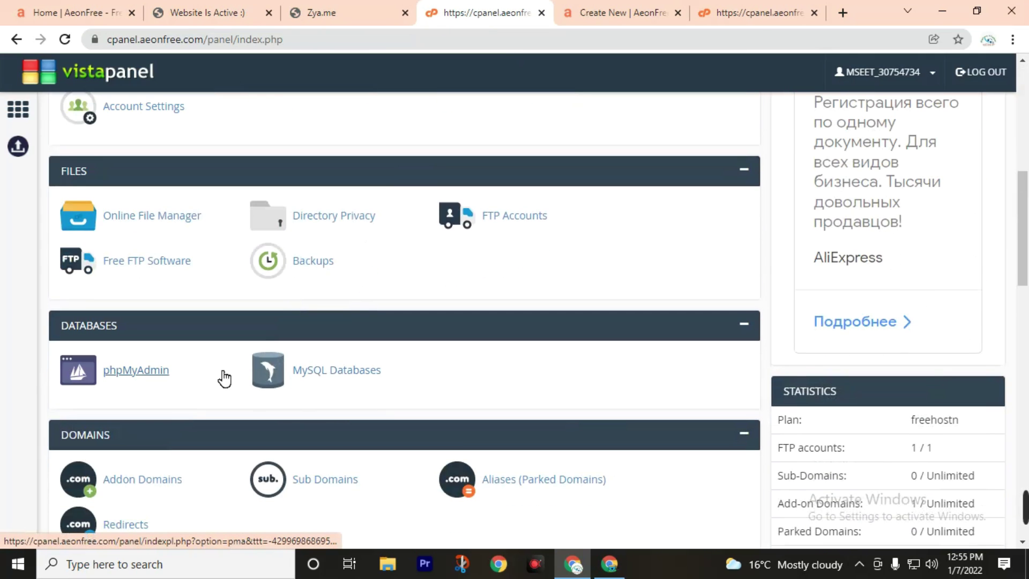
{"action": "scroll", "coordinate": [224, 378], "scroll_direction": "down", "scroll_amount": 20}
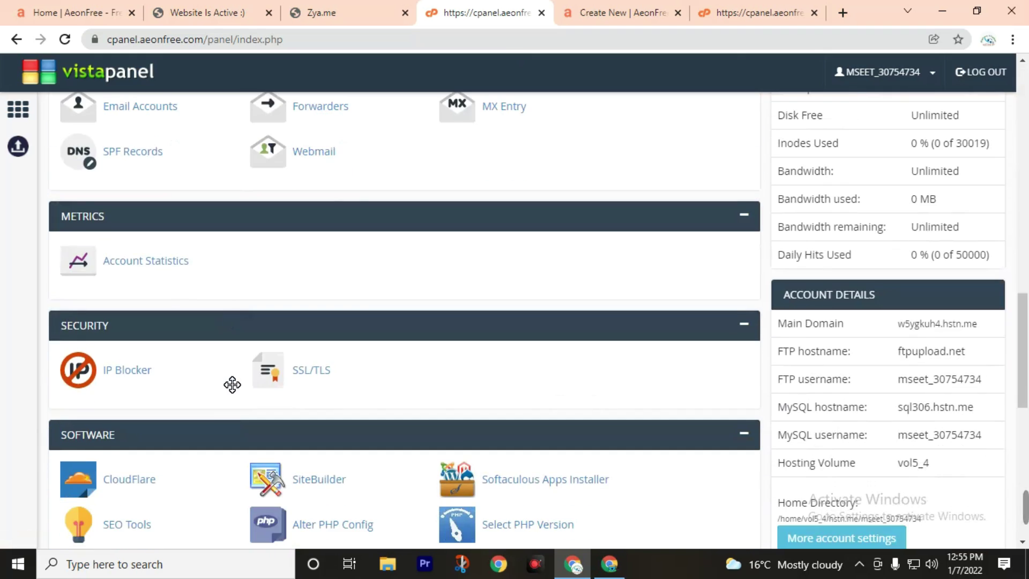
{"action": "scroll", "coordinate": [225, 381], "scroll_direction": "up", "scroll_amount": 3}
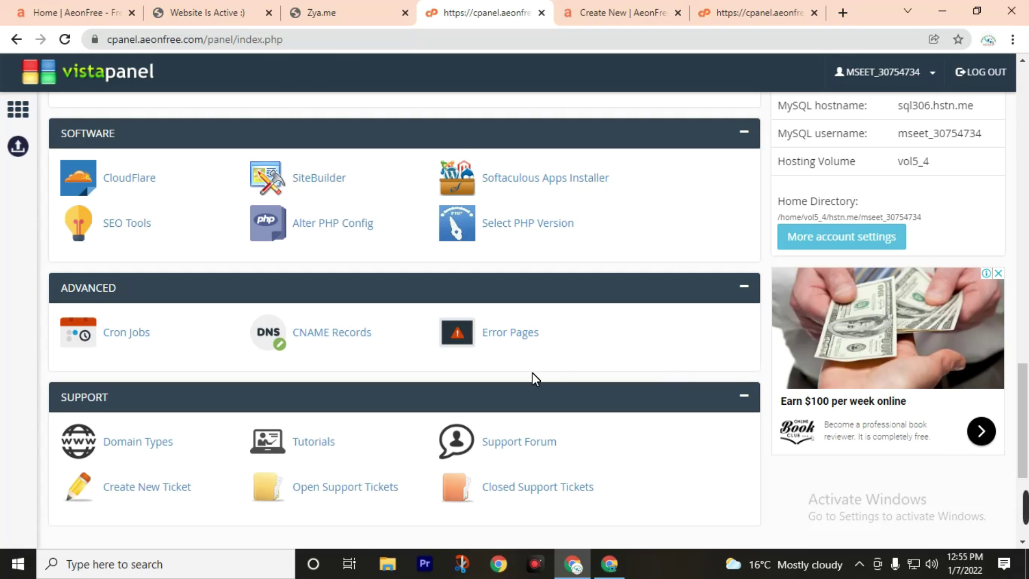
{"action": "scroll", "coordinate": [533, 378], "scroll_direction": "up", "scroll_amount": 8}
{"action": "scroll", "coordinate": [534, 378], "scroll_direction": "up", "scroll_amount": 7}
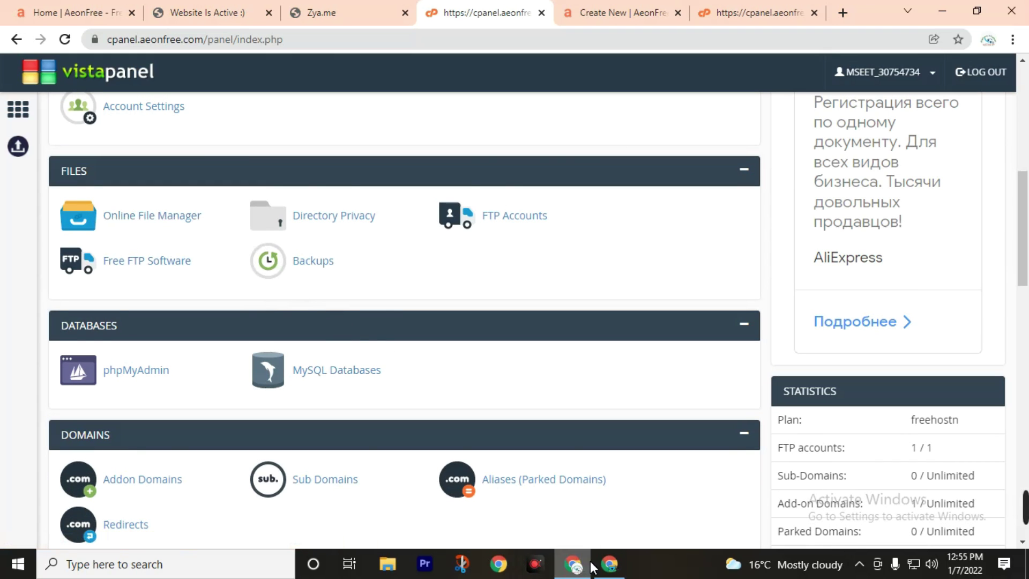
Step: Switch between the Tea Lover Instagram profile and the Tea Lover YouTube videos in the other Chrome window
{"action": "left_click", "coordinate": [609, 563]}
{"action": "left_click", "coordinate": [274, 12]}
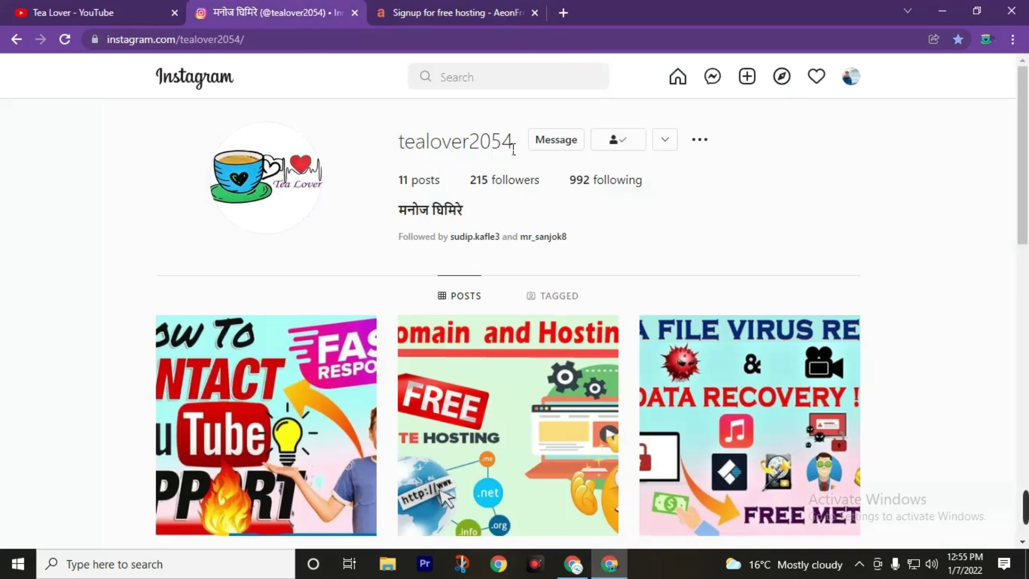
{"action": "left_click", "coordinate": [77, 7]}
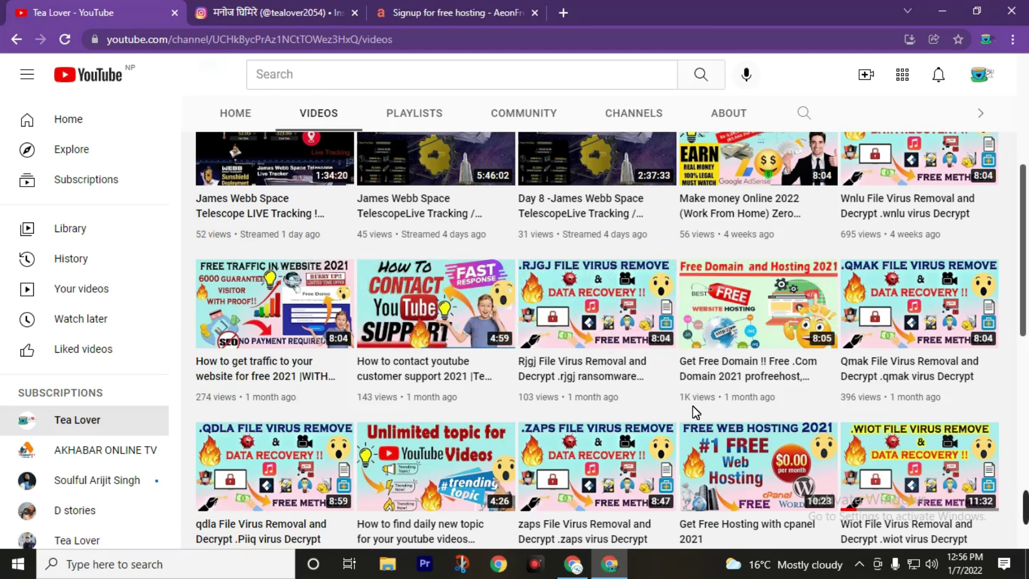
{"action": "left_click", "coordinate": [215, 8]}
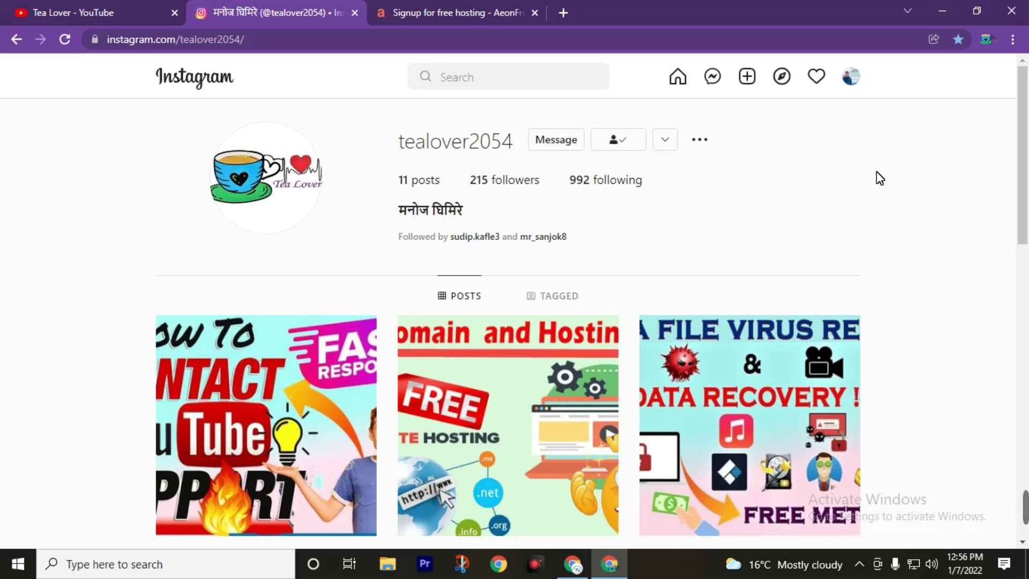
{"action": "left_click", "coordinate": [64, 10]}
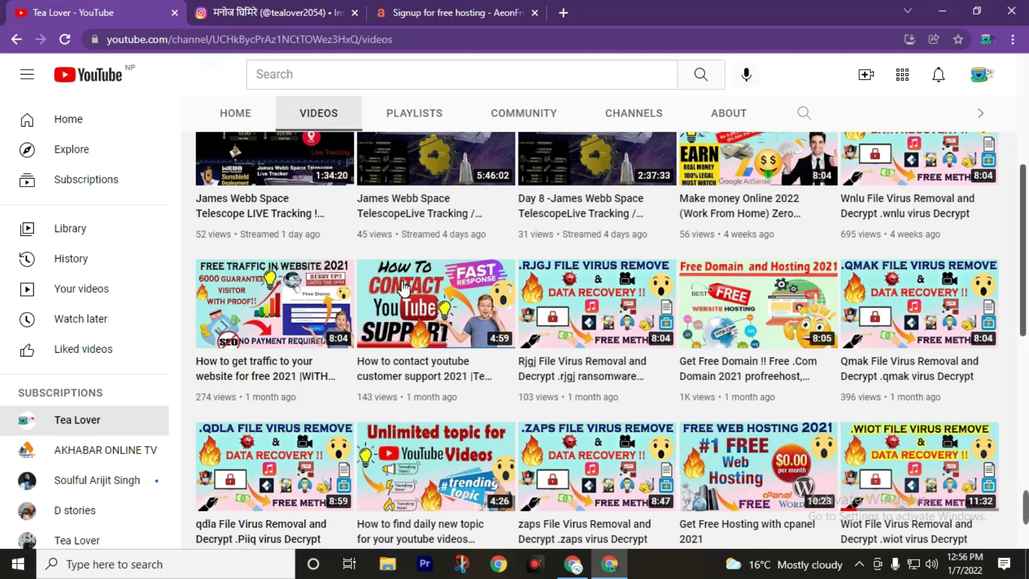
{"action": "scroll", "coordinate": [514, 342], "scroll_direction": "up", "scroll_amount": 5}
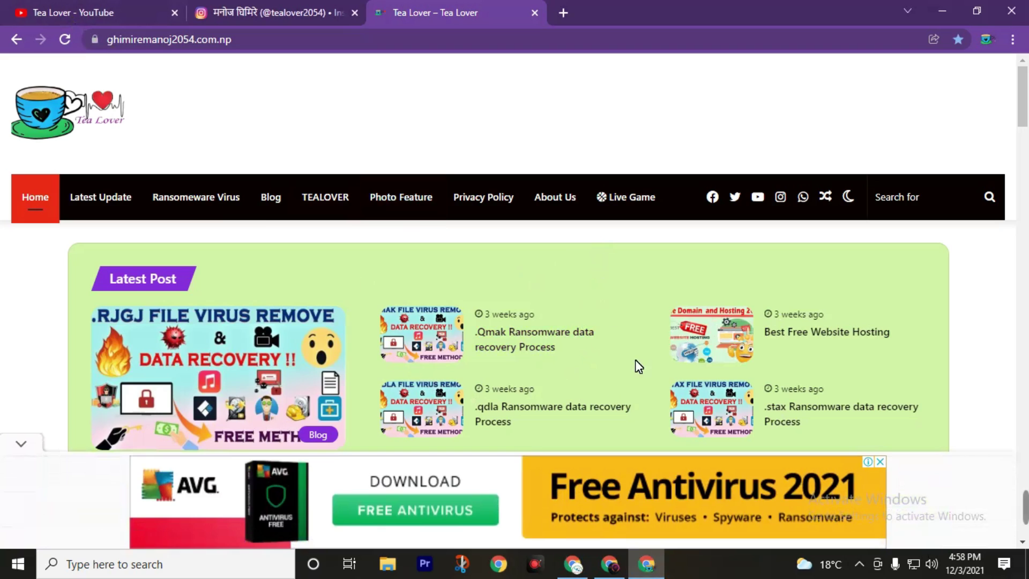
Step: Open the 'Best Free Website Hosting' post on the Tea Lover blog
{"action": "left_click", "coordinate": [310, 11]}
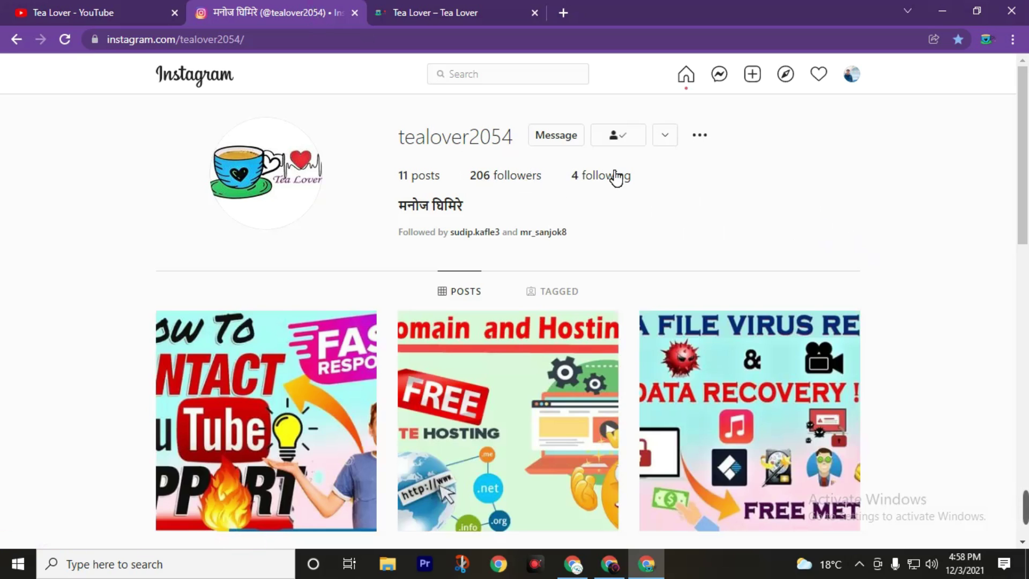
{"action": "left_click", "coordinate": [434, 15]}
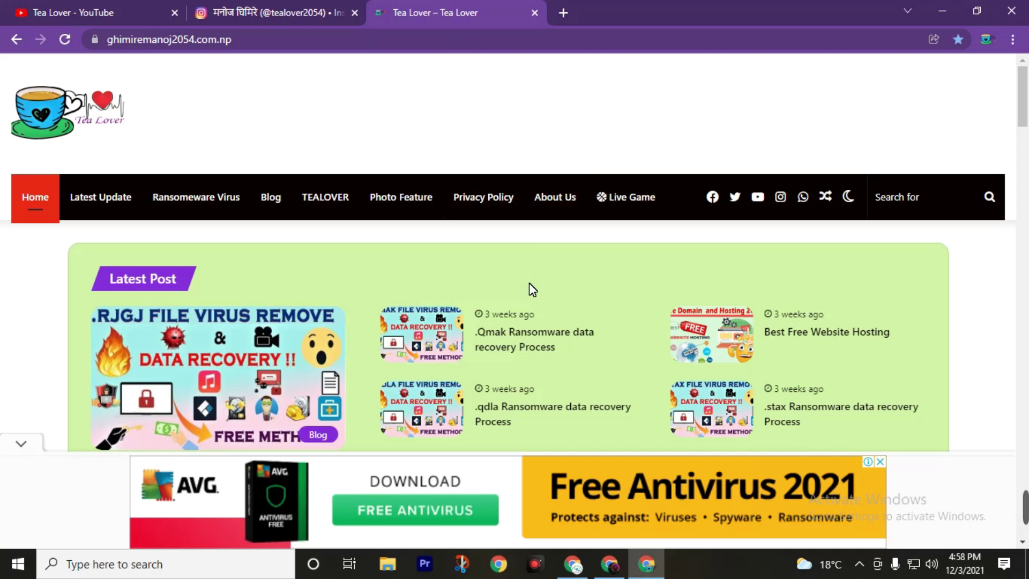
{"action": "left_click", "coordinate": [800, 340]}
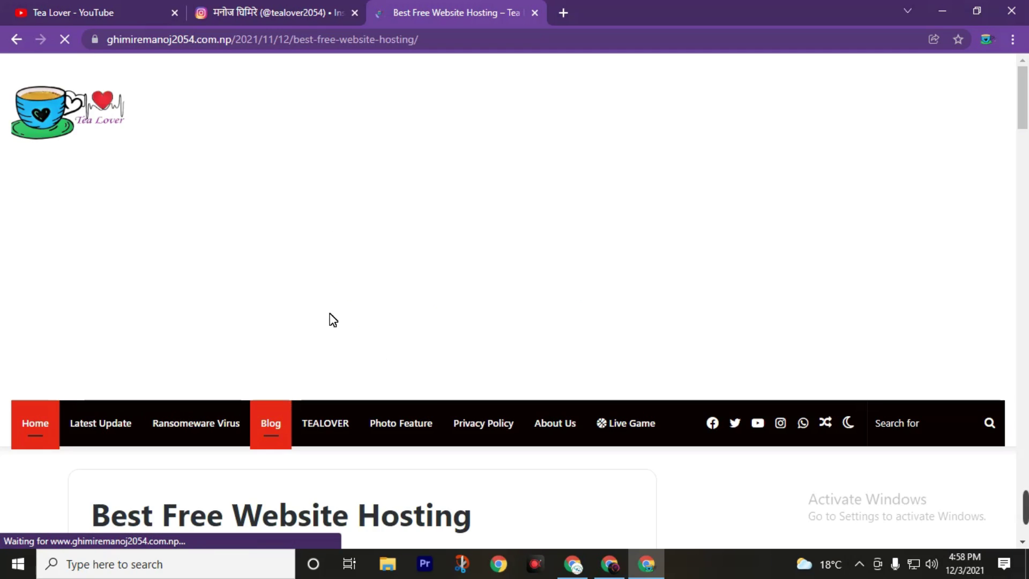
Step: Skim the post, then bring up the Tea Lover YouTube channel home page
{"action": "scroll", "coordinate": [256, 297], "scroll_direction": "down", "scroll_amount": 8}
{"action": "scroll", "coordinate": [300, 284], "scroll_direction": "up", "scroll_amount": 7}
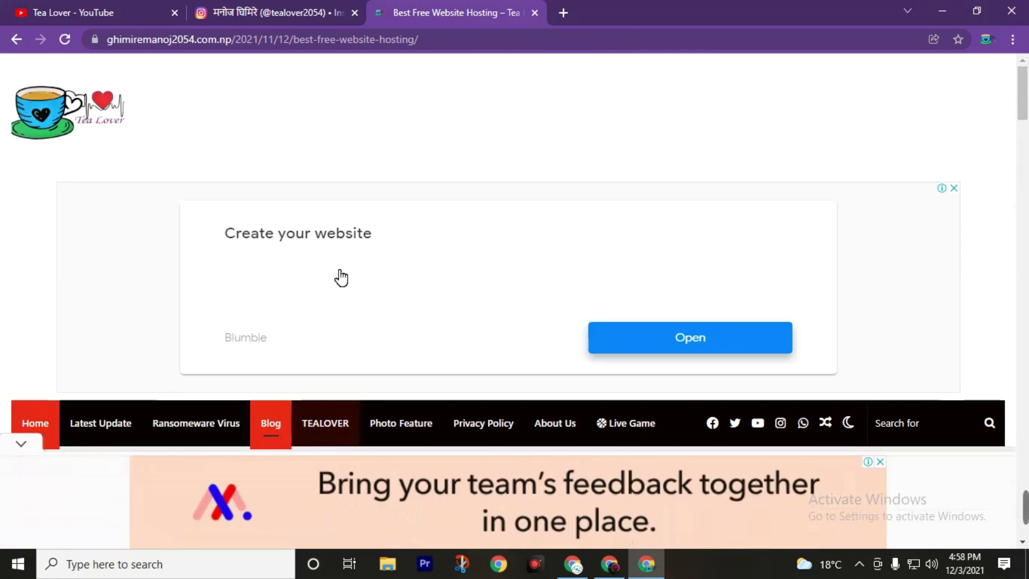
{"action": "scroll", "coordinate": [349, 278], "scroll_direction": "down", "scroll_amount": 8}
{"action": "scroll", "coordinate": [439, 349], "scroll_direction": "up", "scroll_amount": 4}
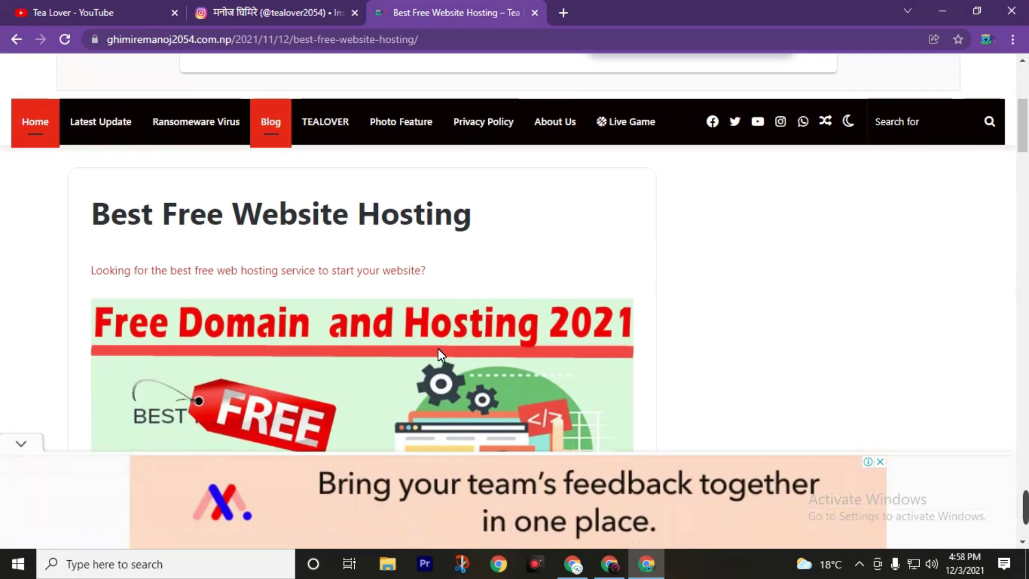
{"action": "key", "text": "ctrl+Tab"}
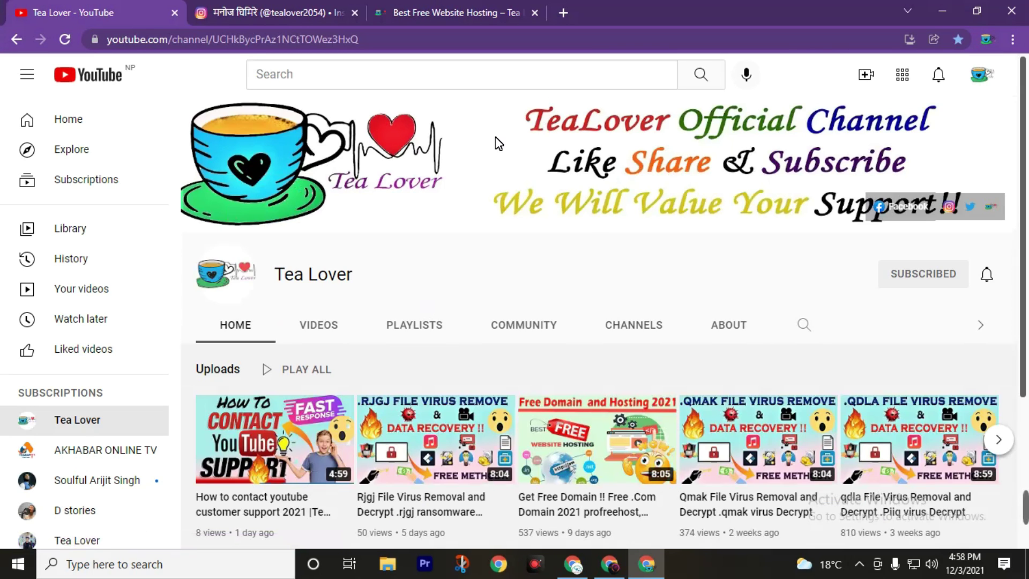
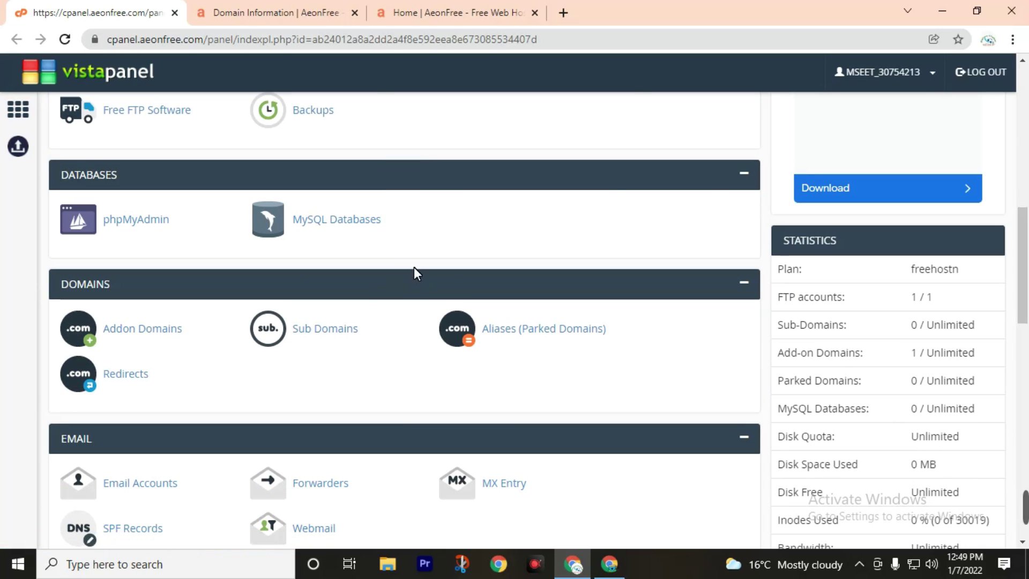
Step: Switch to the other Chrome window, which shows the Tea Lover blog post
{"action": "key", "text": "alt+Tab"}
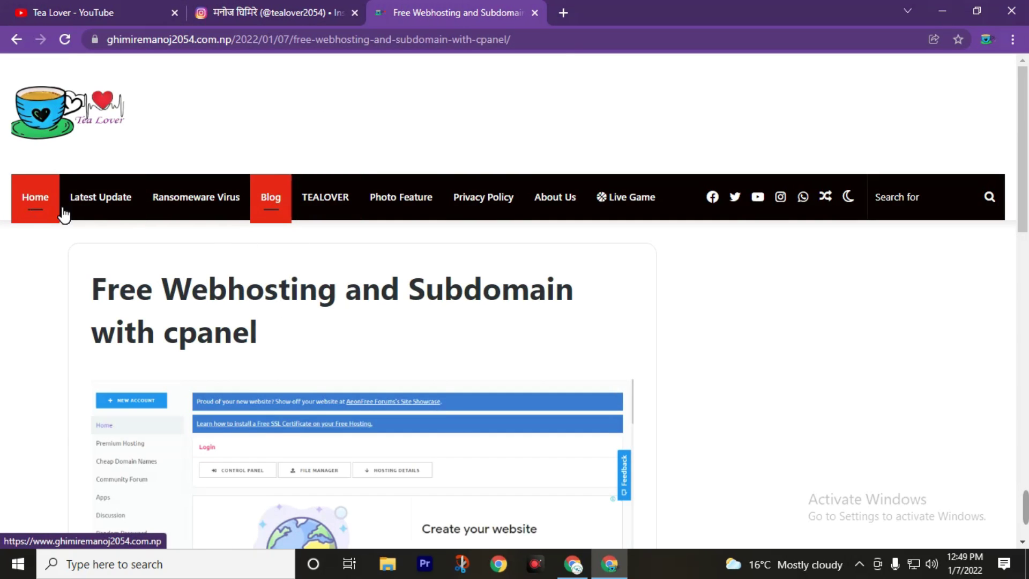
Step: From the Blog list, open the 'Free Webhosting and Subdomain with cpanel' post and follow its link to AeonFree
{"action": "left_click", "coordinate": [276, 203]}
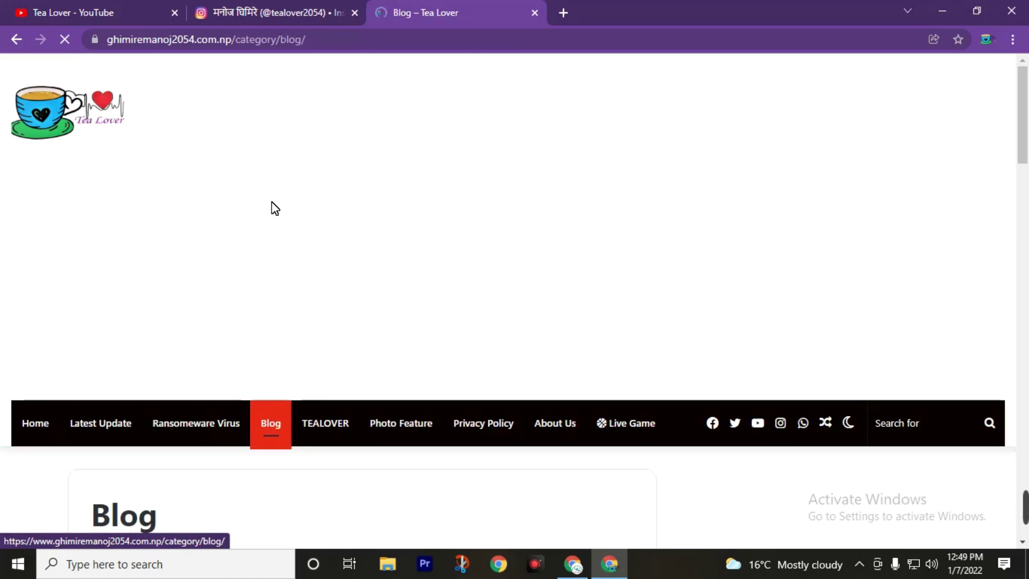
{"action": "scroll", "coordinate": [372, 375], "scroll_direction": "down", "scroll_amount": 5}
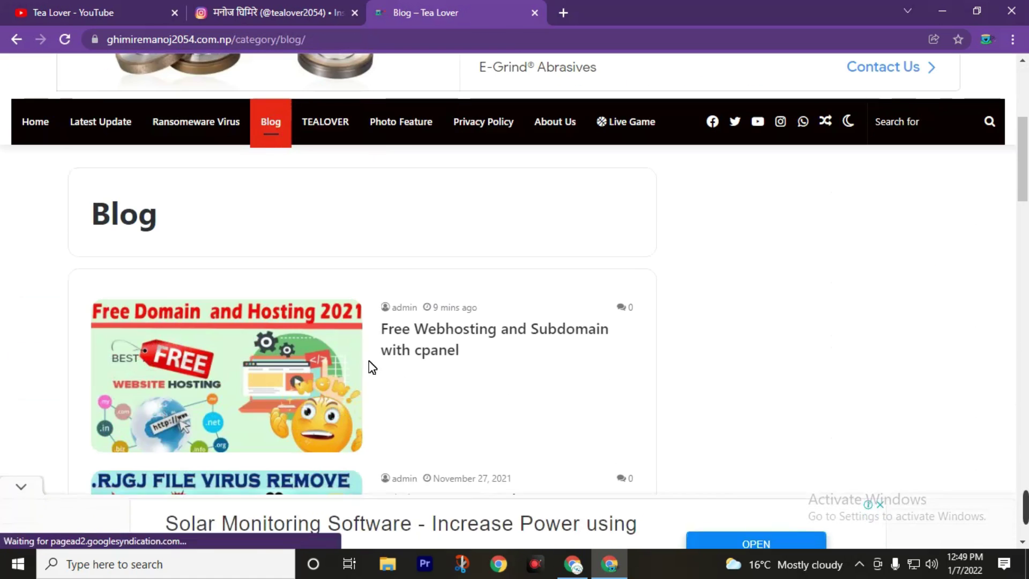
{"action": "left_click", "coordinate": [397, 341]}
{"action": "scroll", "coordinate": [385, 330], "scroll_direction": "down", "scroll_amount": 7}
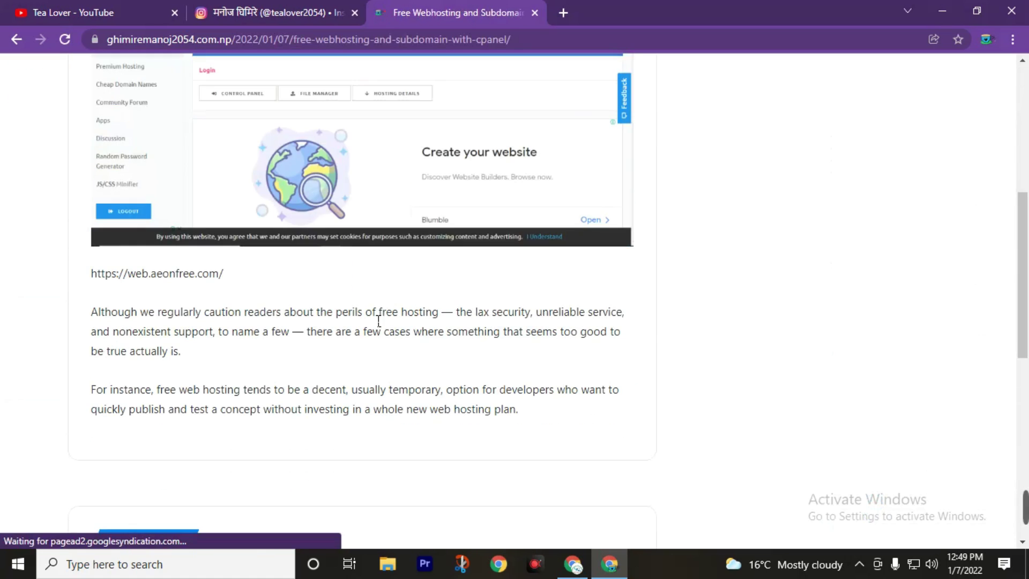
{"action": "scroll", "coordinate": [440, 332], "scroll_direction": "up", "scroll_amount": 3}
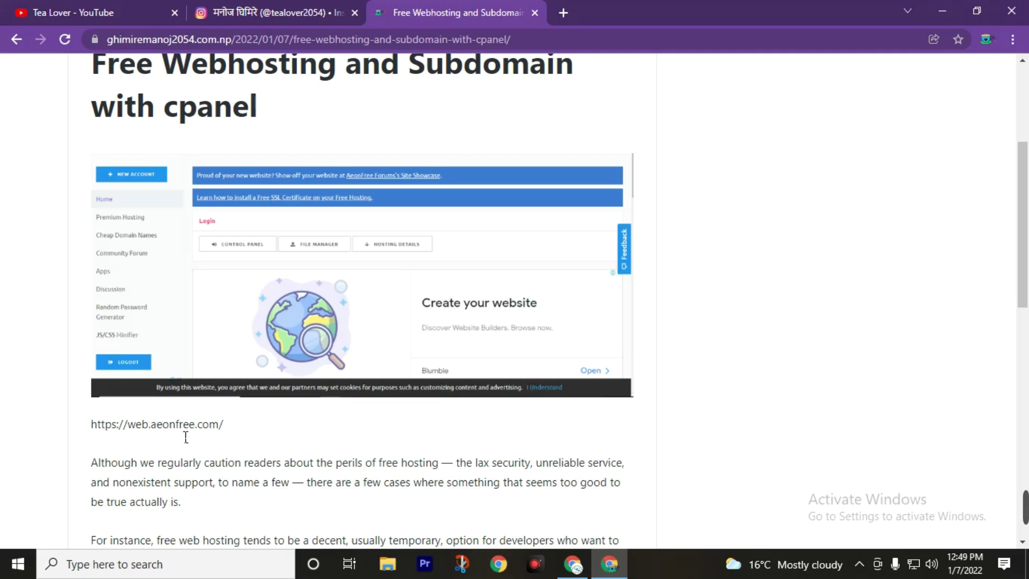
{"action": "left_click", "coordinate": [328, 319]}
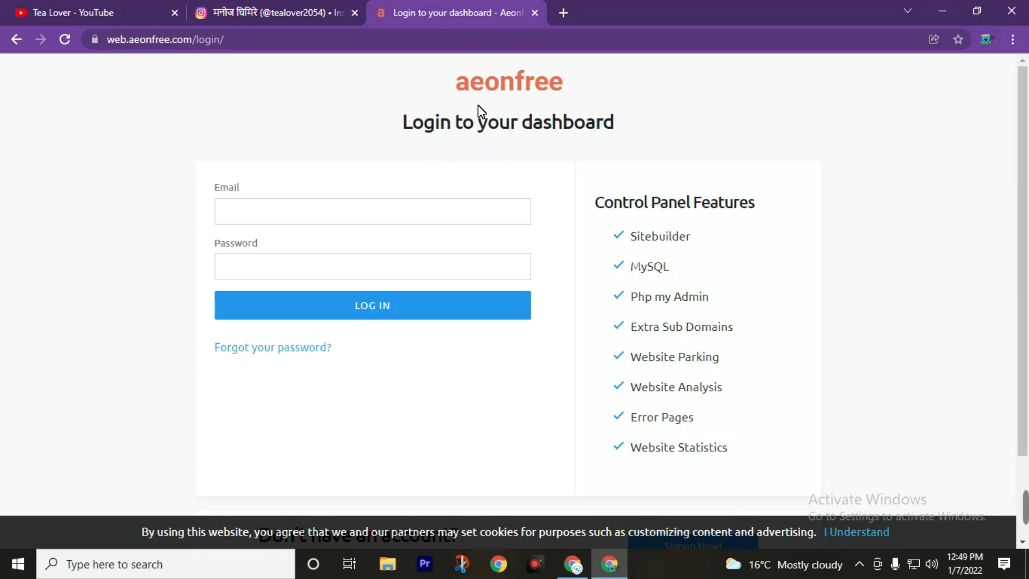
Step: Scroll through the AeonFree login page to review its email, password and features list
{"action": "scroll", "coordinate": [589, 364], "scroll_direction": "down", "scroll_amount": 2}
{"action": "scroll", "coordinate": [616, 321], "scroll_direction": "up", "scroll_amount": 2}
{"action": "scroll", "coordinate": [682, 402], "scroll_direction": "down", "scroll_amount": 2}
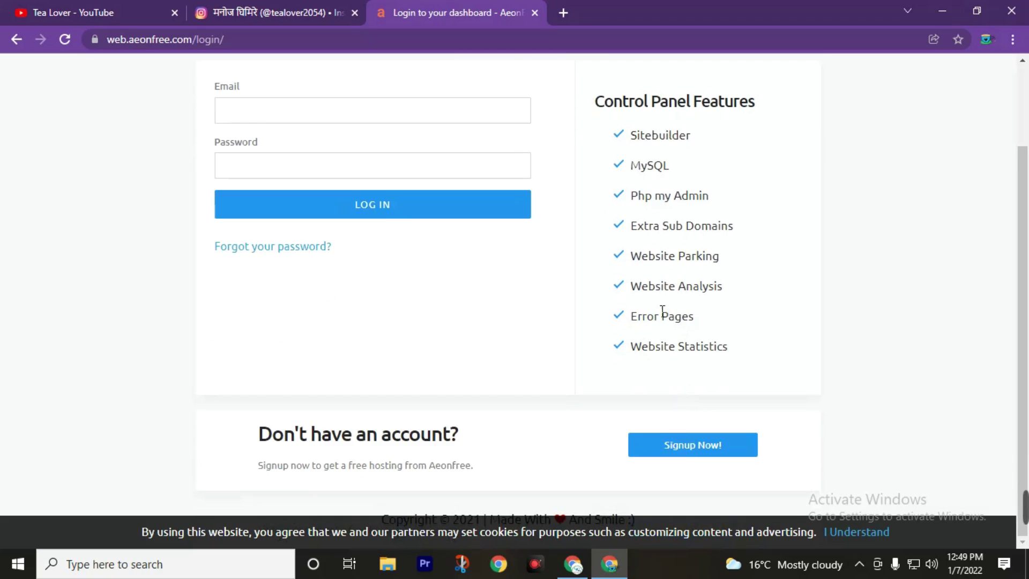
{"action": "scroll", "coordinate": [661, 310], "scroll_direction": "up", "scroll_amount": 2}
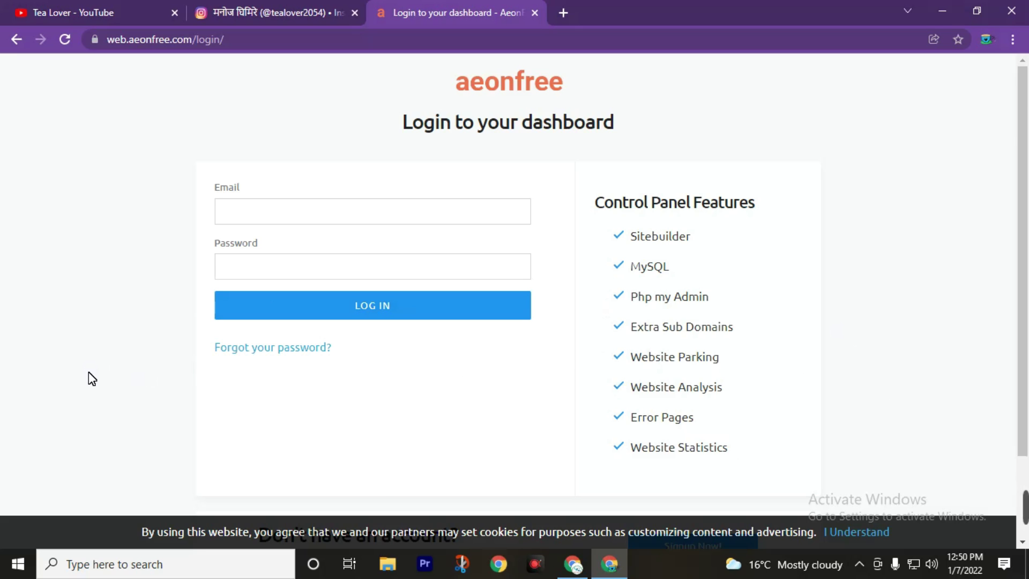
{"action": "scroll", "coordinate": [343, 415], "scroll_direction": "down", "scroll_amount": 2}
Step: Open the free hosting signup form, pass the reCAPTCHA check, and submit CREATE ACCOUNT
{"action": "left_click", "coordinate": [714, 449]}
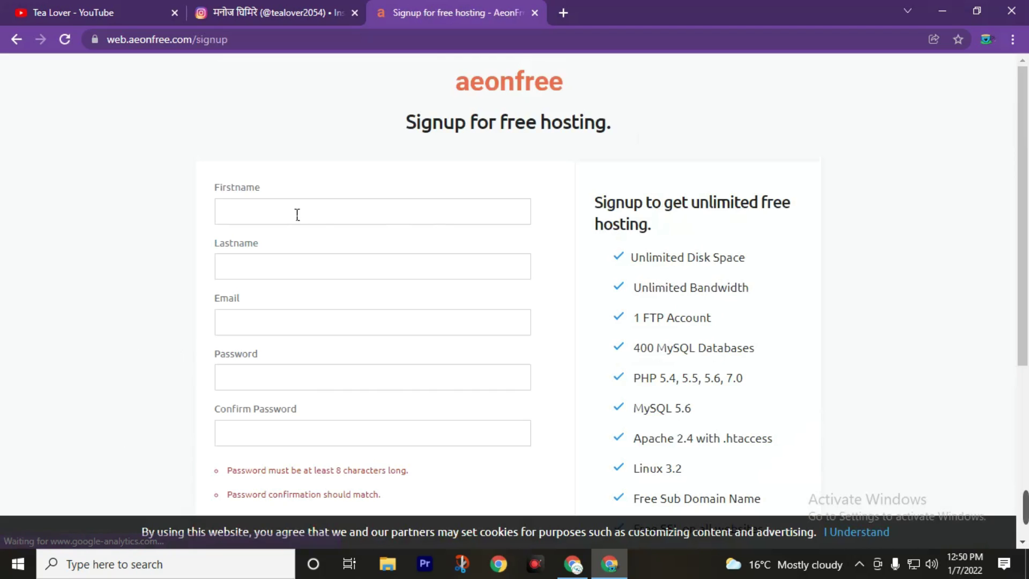
{"action": "scroll", "coordinate": [302, 238], "scroll_direction": "down", "scroll_amount": 1}
{"action": "scroll", "coordinate": [302, 237], "scroll_direction": "down", "scroll_amount": 4}
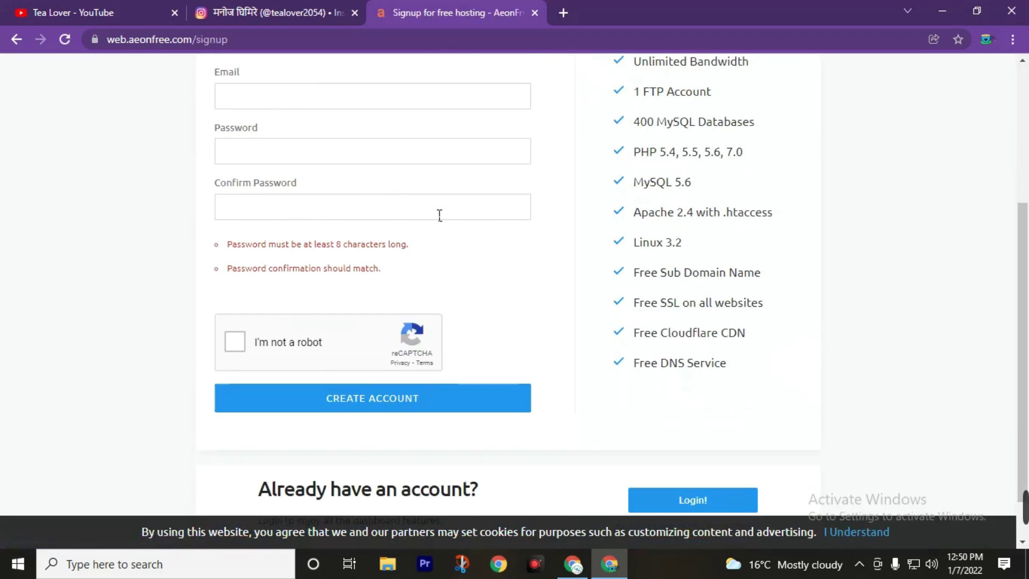
{"action": "left_click", "coordinate": [235, 342]}
{"action": "left_click", "coordinate": [379, 412]}
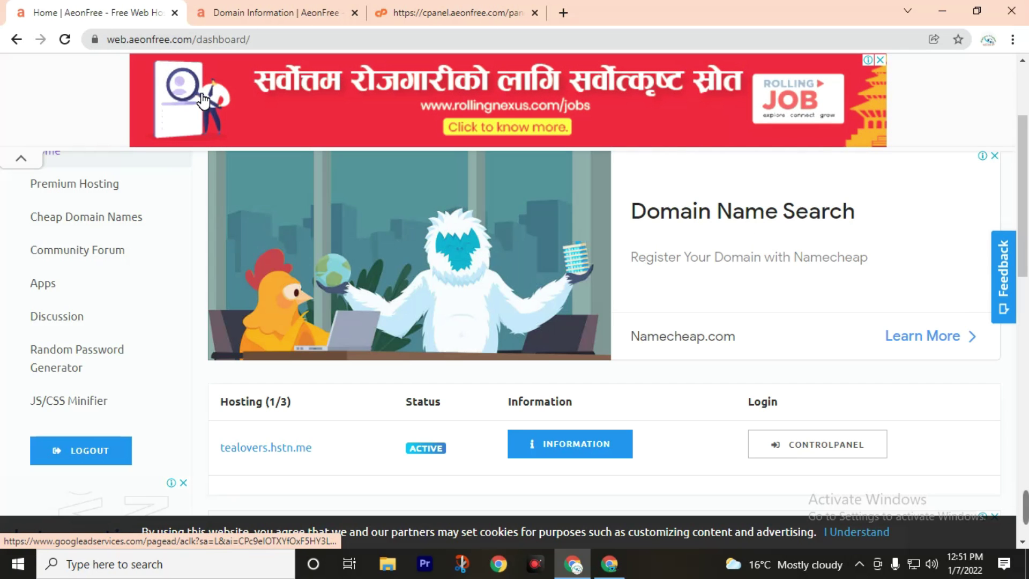
Step: Review the dashboard's Hosting table for tealovers.hstn.me, then start a NEW ACCOUNT
{"action": "scroll", "coordinate": [144, 317], "scroll_direction": "up", "scroll_amount": 3}
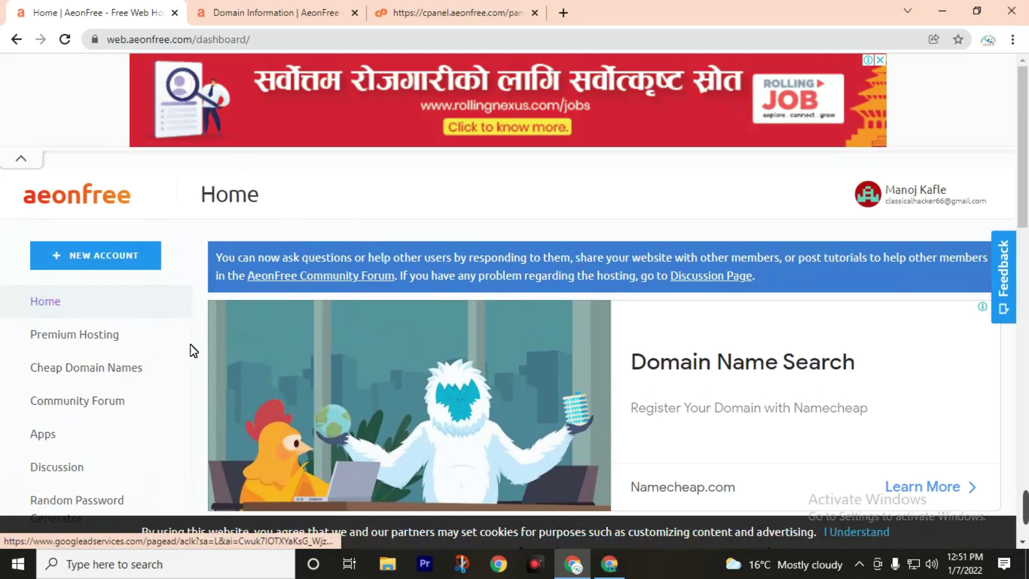
{"action": "scroll", "coordinate": [457, 372], "scroll_direction": "down", "scroll_amount": 6}
{"action": "scroll", "coordinate": [439, 386], "scroll_direction": "up", "scroll_amount": 6}
{"action": "scroll", "coordinate": [373, 361], "scroll_direction": "down", "scroll_amount": 4}
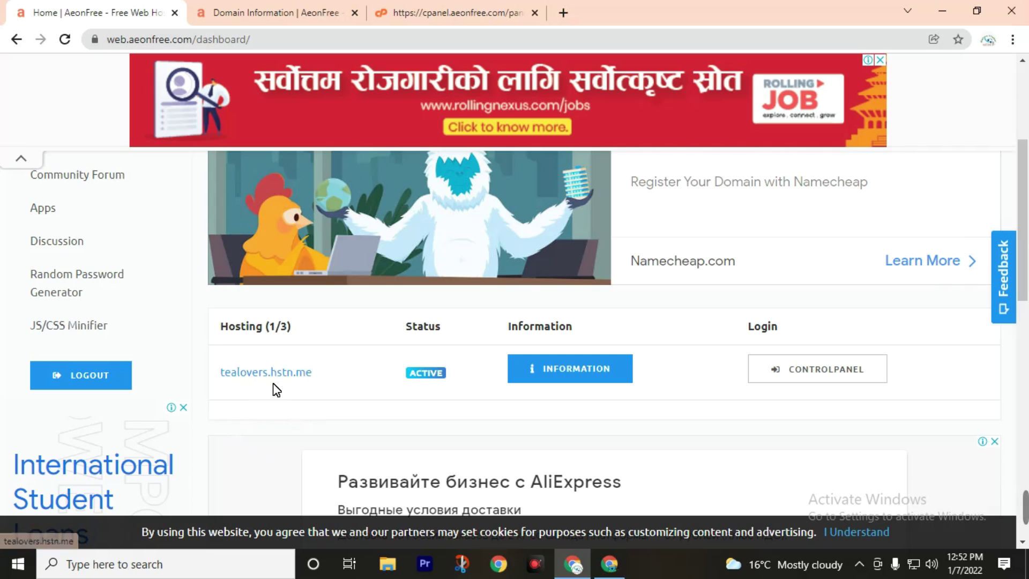
{"action": "scroll", "coordinate": [368, 455], "scroll_direction": "up", "scroll_amount": 4}
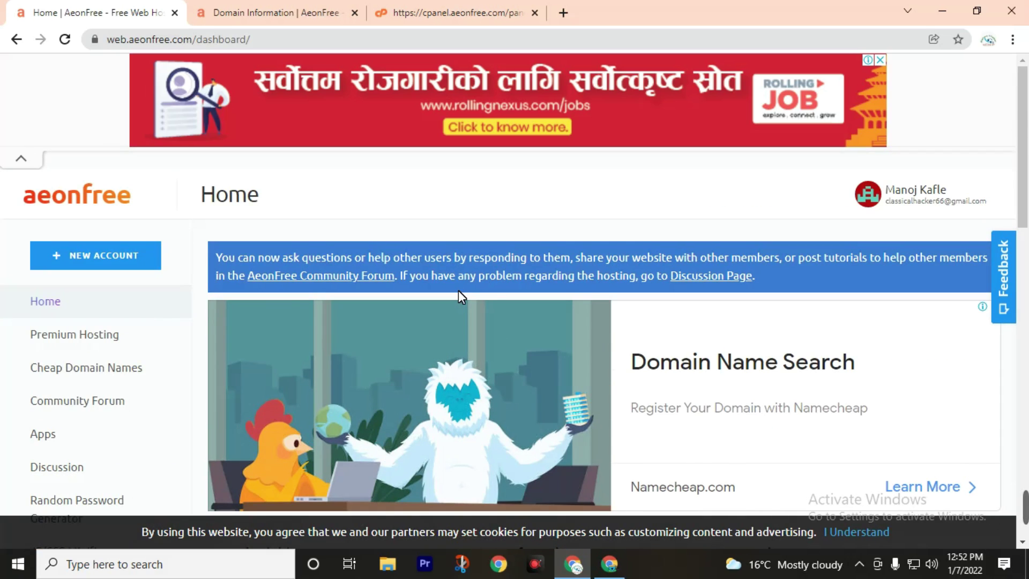
{"action": "scroll", "coordinate": [536, 284], "scroll_direction": "down", "scroll_amount": 5}
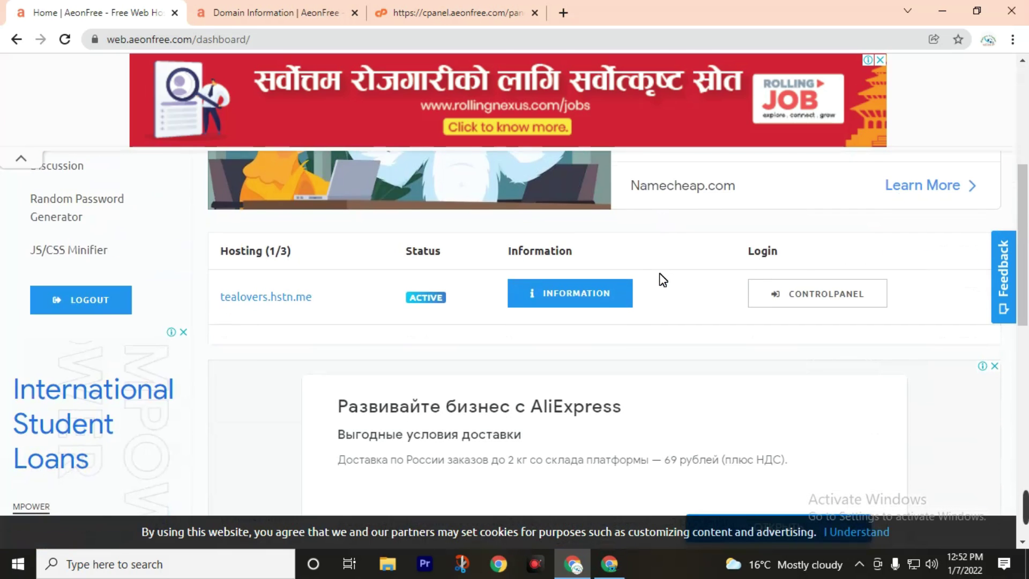
{"action": "scroll", "coordinate": [702, 293], "scroll_direction": "down", "scroll_amount": 2}
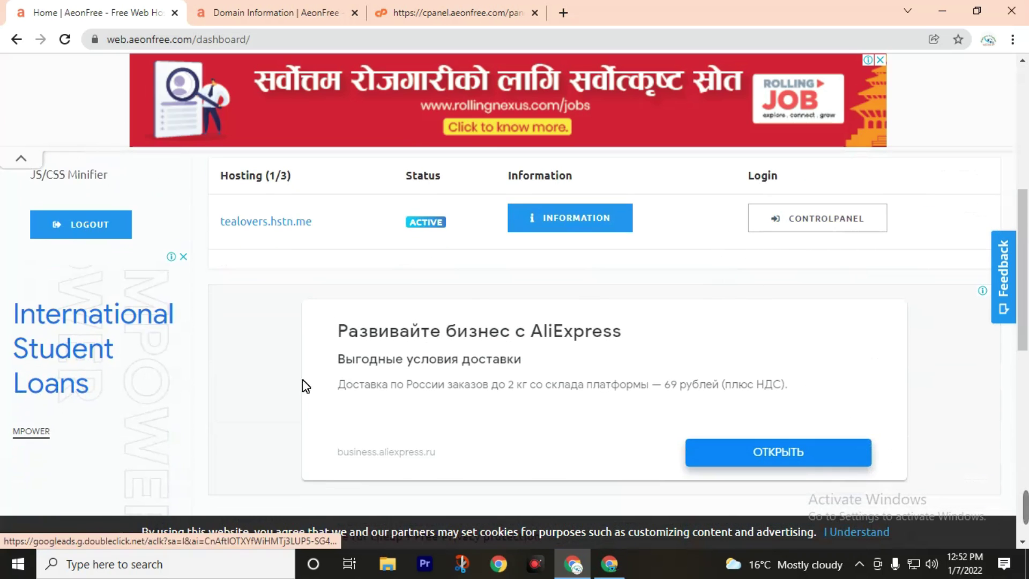
{"action": "scroll", "coordinate": [296, 415], "scroll_direction": "up", "scroll_amount": 3}
{"action": "scroll", "coordinate": [234, 289], "scroll_direction": "up", "scroll_amount": 4}
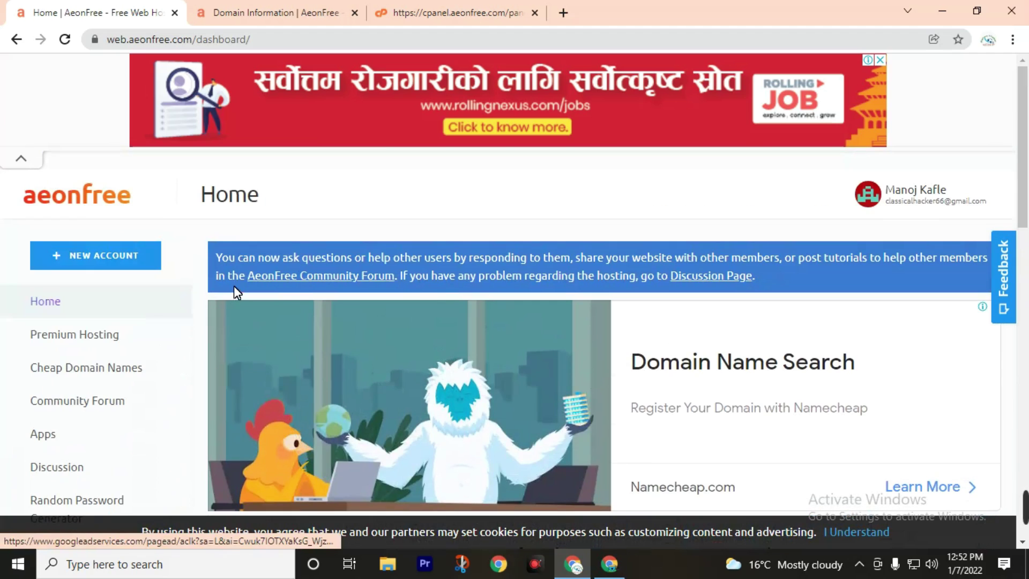
{"action": "scroll", "coordinate": [206, 338], "scroll_direction": "down", "scroll_amount": 5}
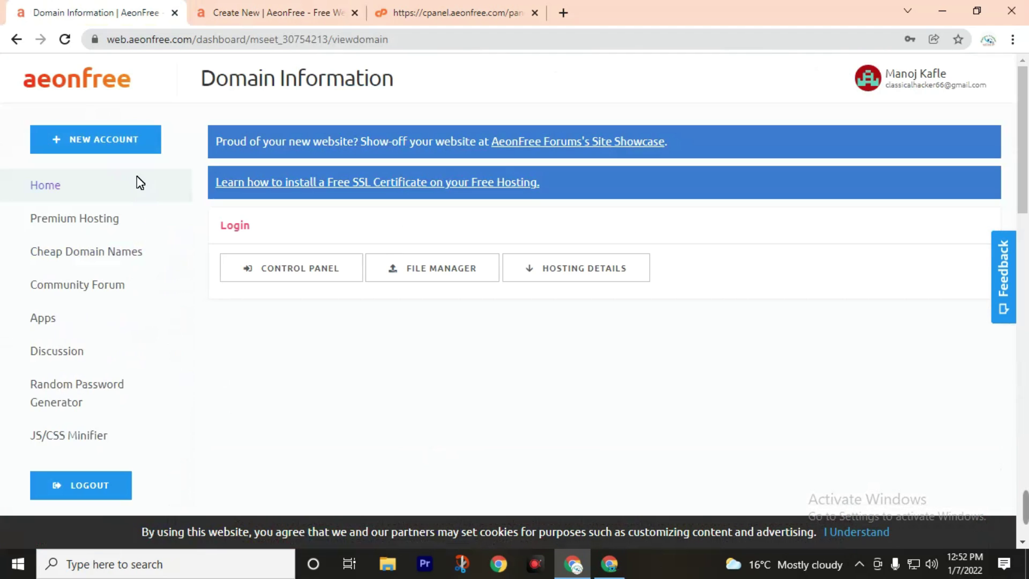
{"action": "left_click", "coordinate": [125, 155]}
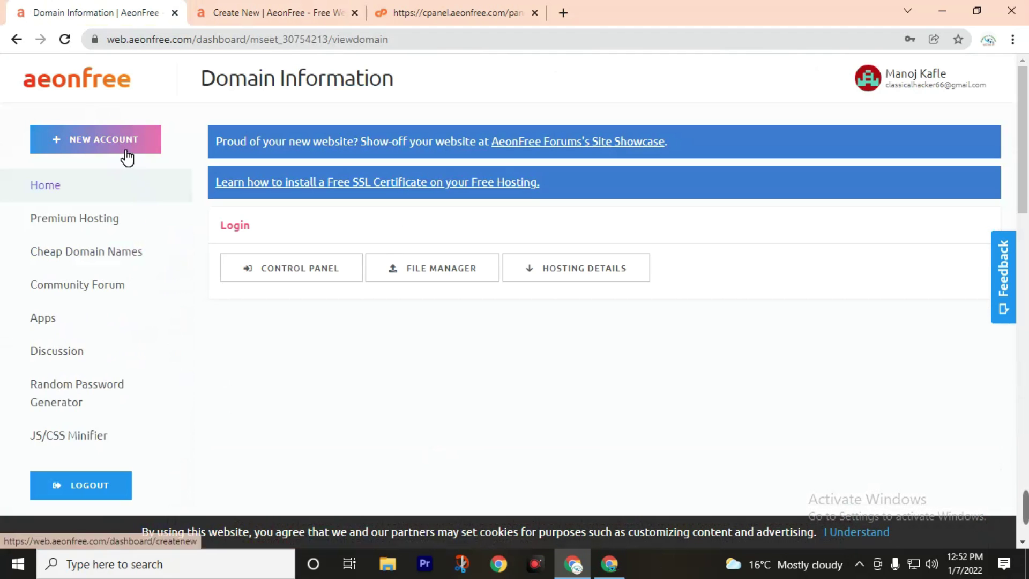
Step: Choose the .ZYA.ME extension, dismiss the domain suggestion, and focus the free subdomain name field
{"action": "scroll", "coordinate": [258, 445], "scroll_direction": "down", "scroll_amount": 5}
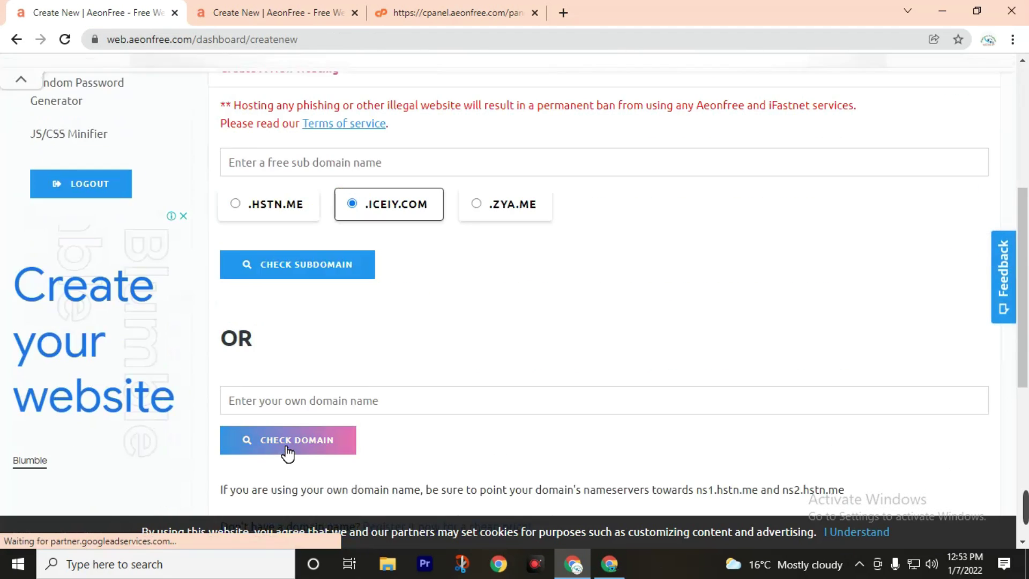
{"action": "left_click", "coordinate": [250, 211]}
{"action": "left_click", "coordinate": [474, 211]}
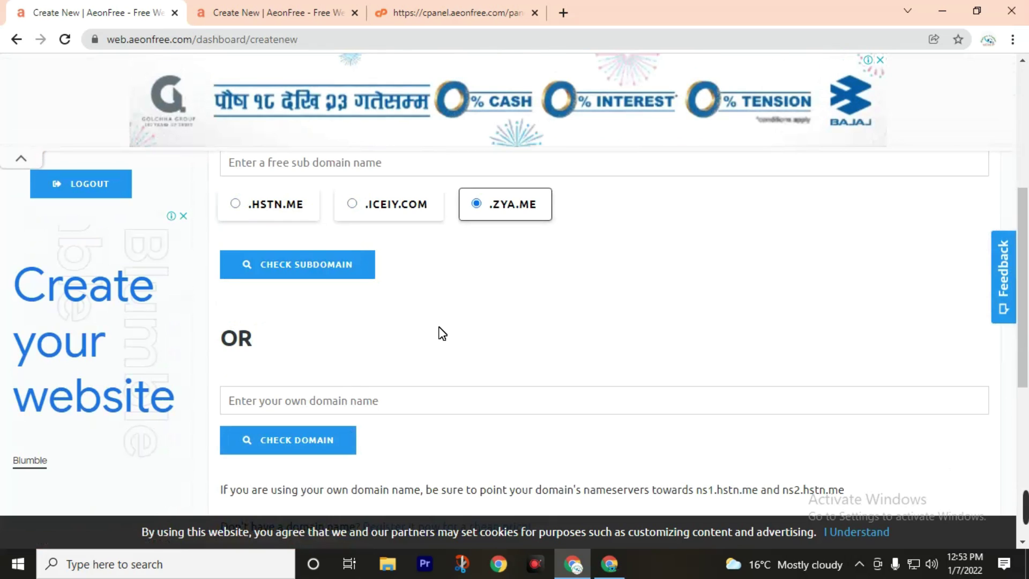
{"action": "left_click", "coordinate": [432, 399]}
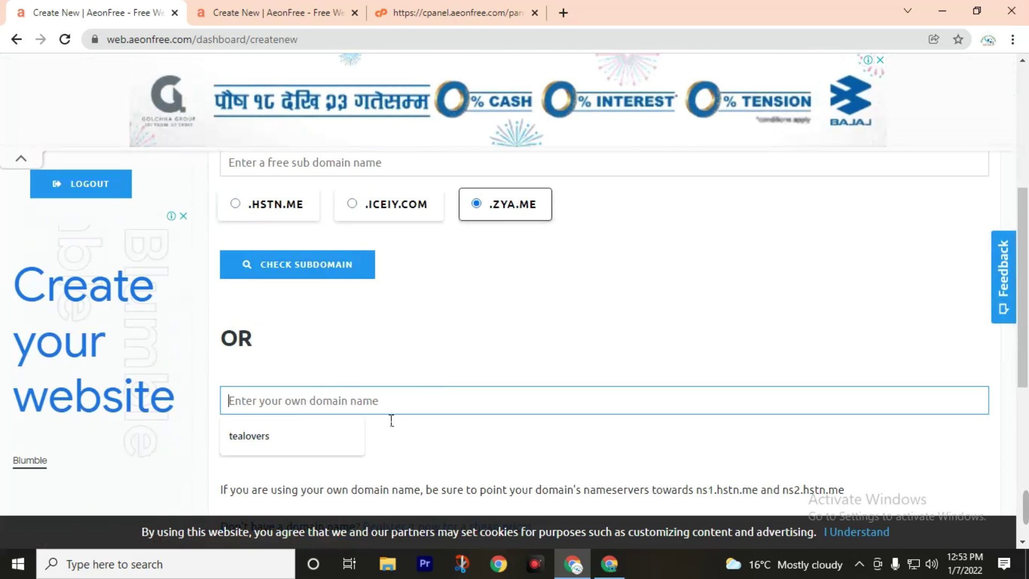
{"action": "left_click", "coordinate": [523, 450]}
{"action": "scroll", "coordinate": [439, 375], "scroll_direction": "up", "scroll_amount": 5}
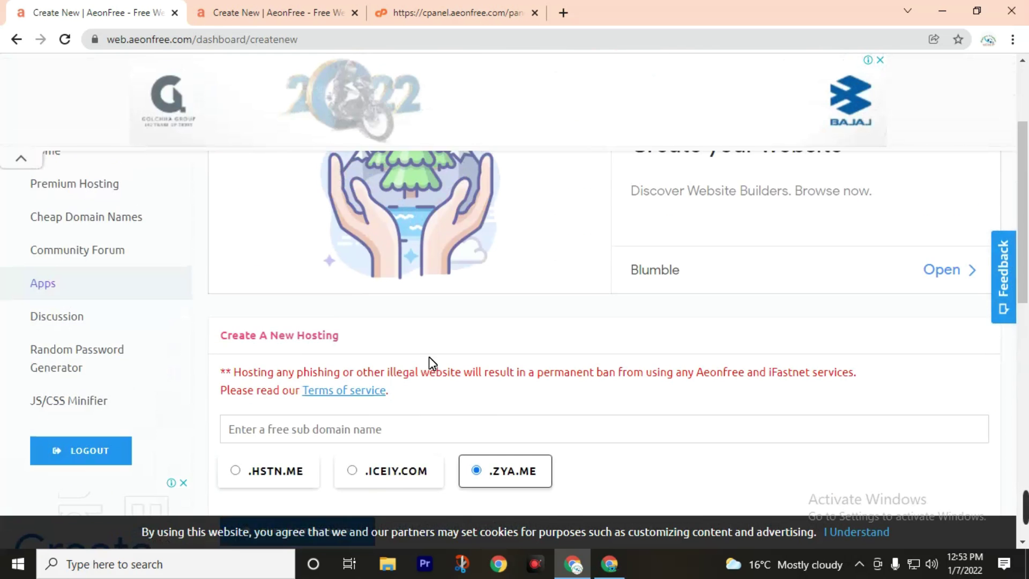
{"action": "scroll", "coordinate": [272, 415], "scroll_direction": "down", "scroll_amount": 3}
{"action": "left_click", "coordinate": [336, 280]}
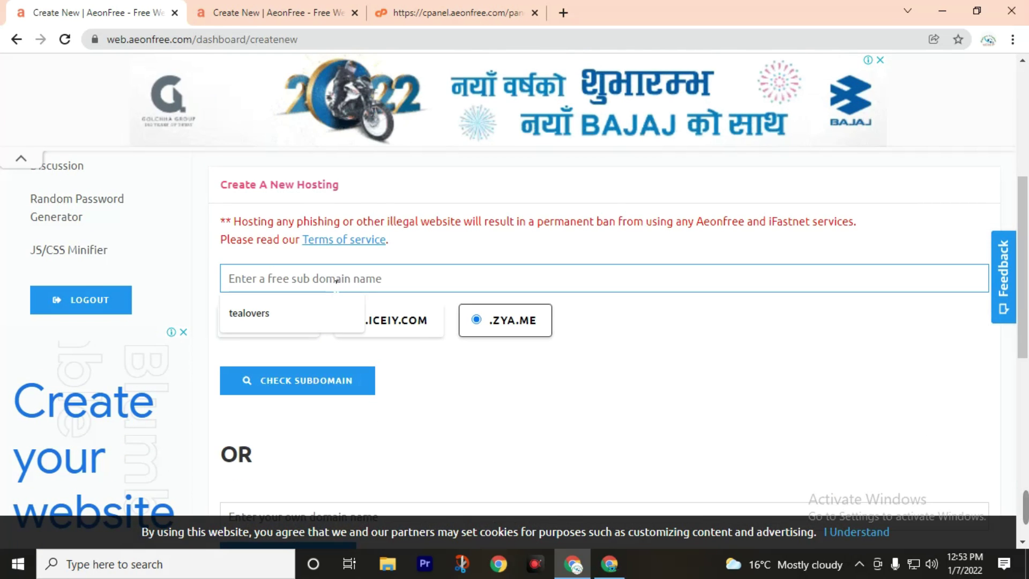